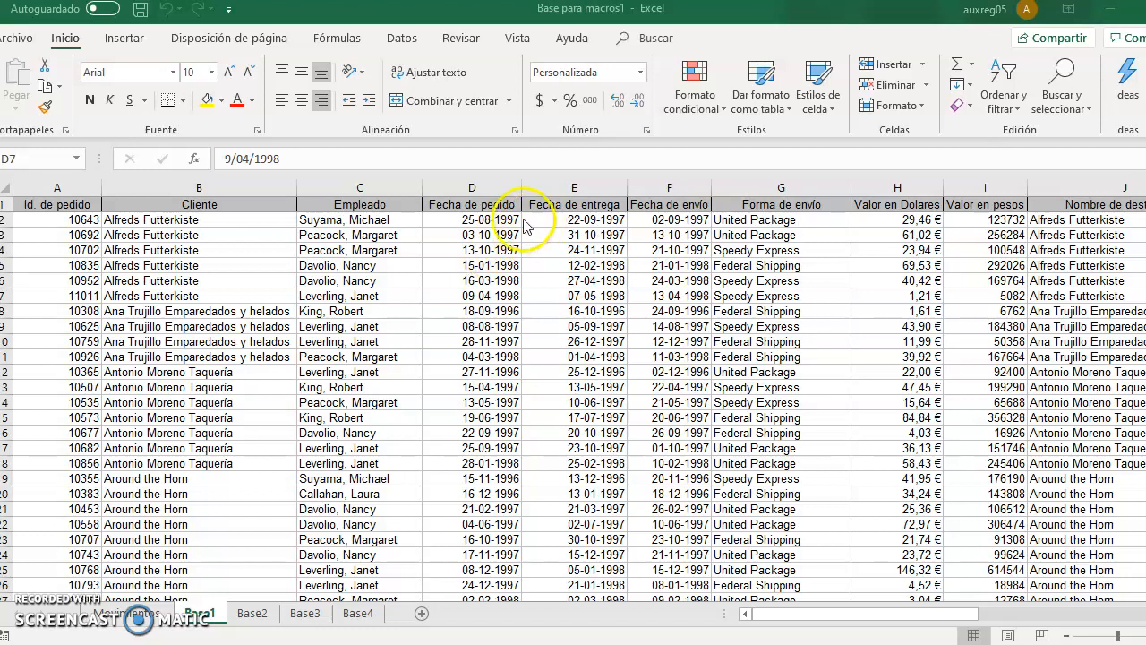
From cell D2, start recording a macro named fecha_larga in this workbook, with the description "Asigna formato de fecha larga"
{"action": "left_click", "coordinate": [477, 222]}
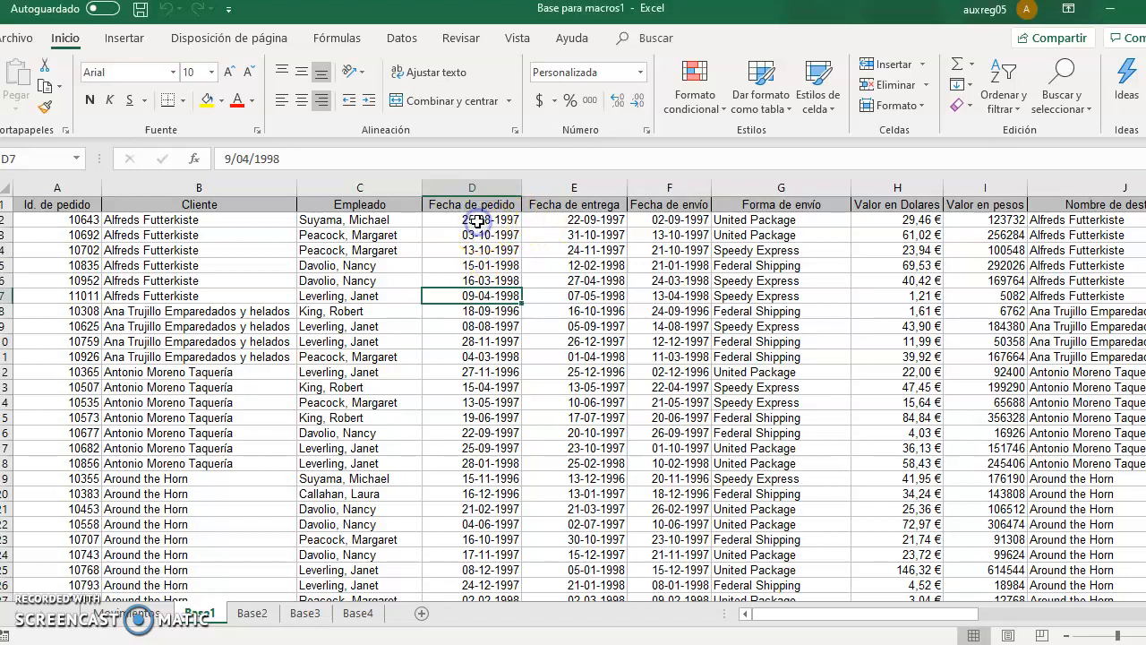
{"action": "left_click", "coordinate": [477, 221]}
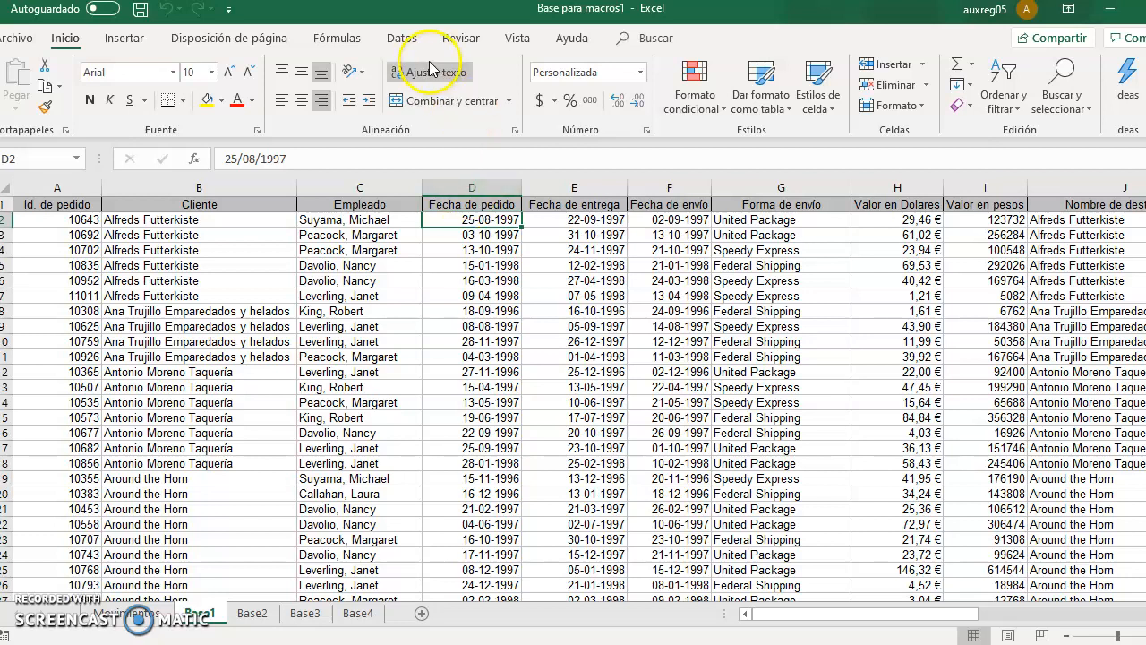
{"action": "left_click", "coordinate": [405, 39]}
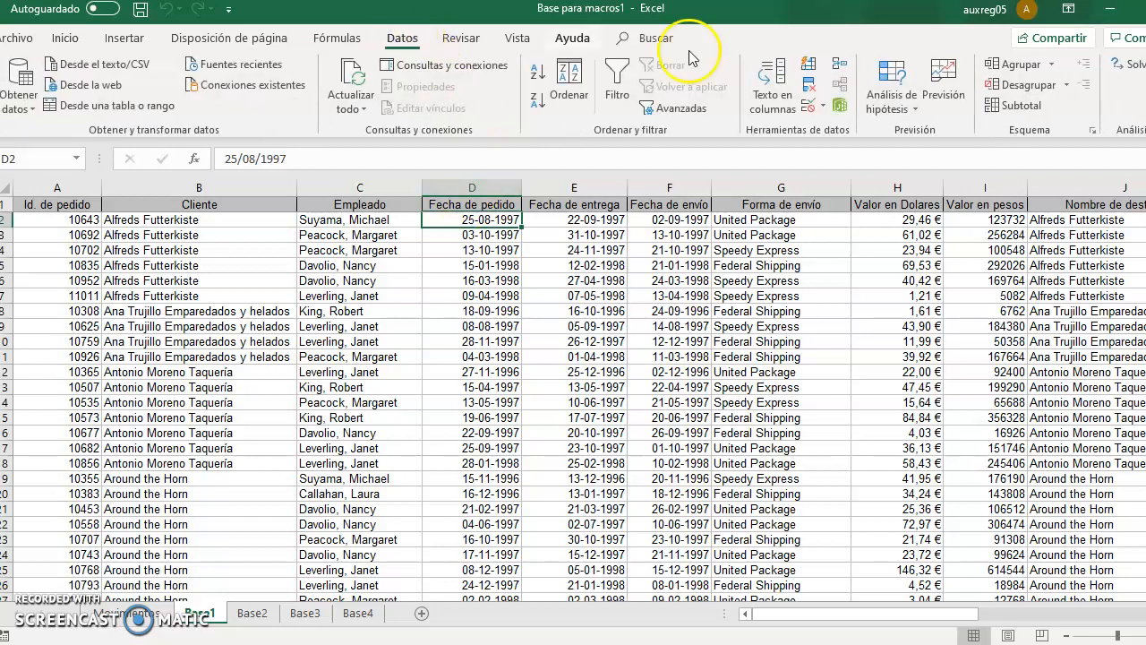
{"action": "left_click", "coordinate": [514, 39]}
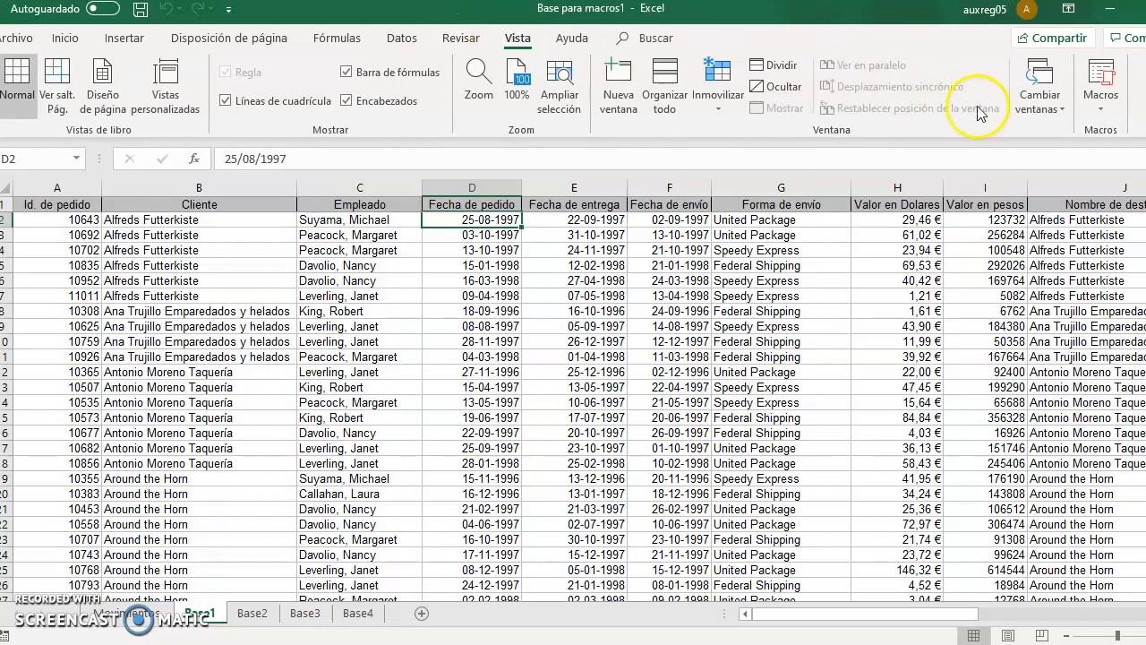
{"action": "left_click", "coordinate": [1101, 99]}
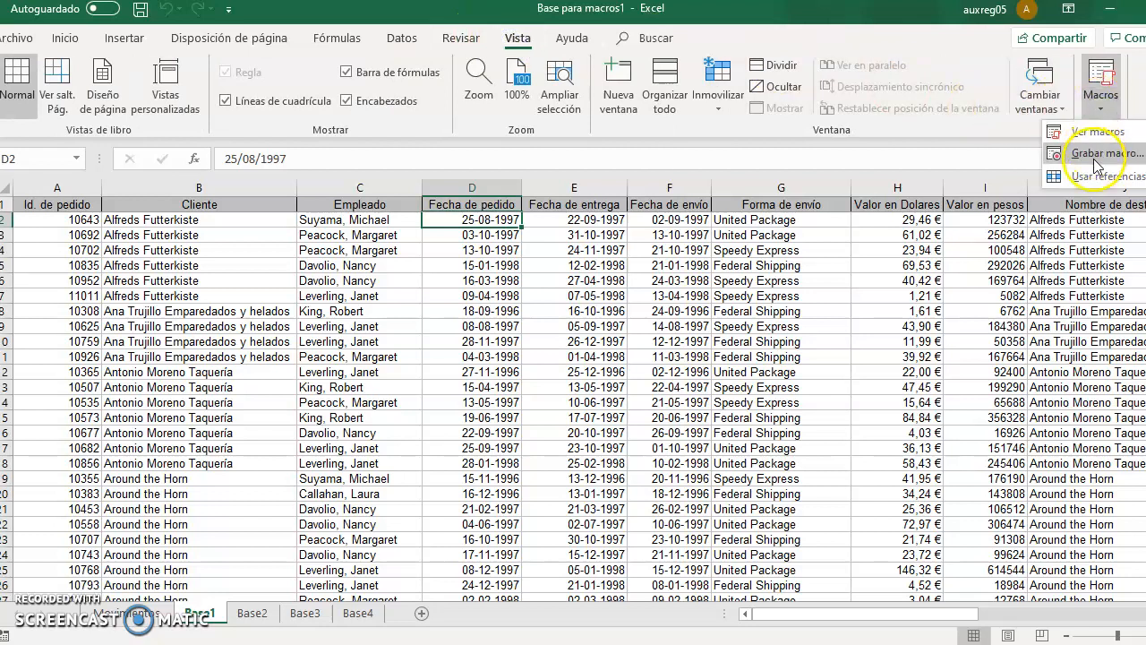
{"action": "left_click", "coordinate": [1092, 154]}
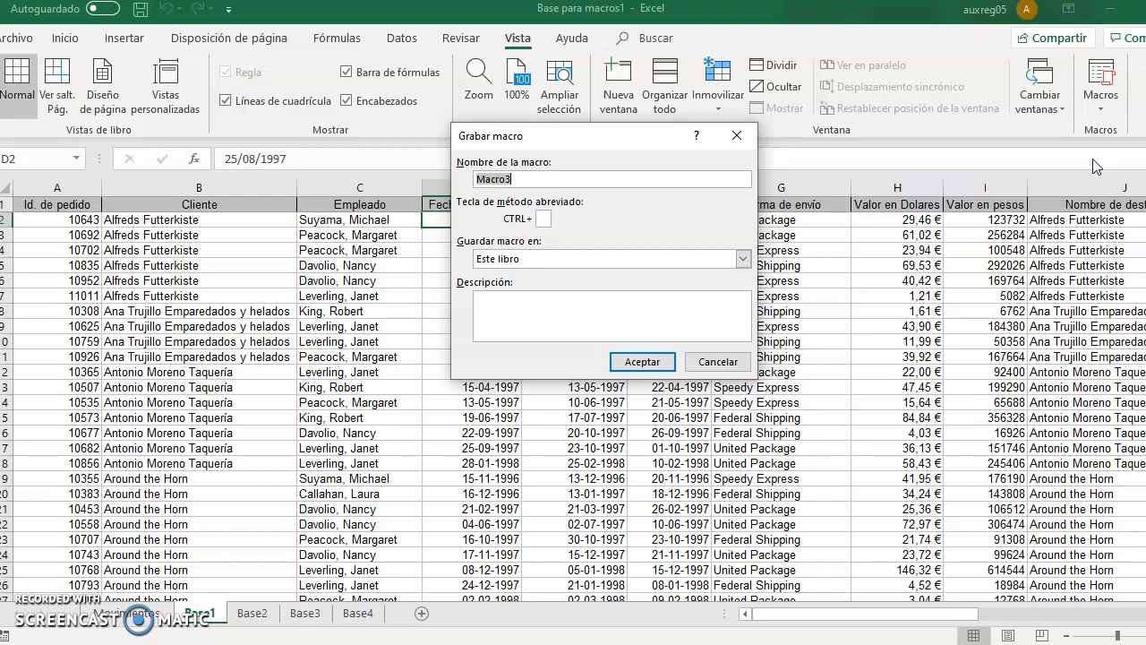
{"action": "type", "text": "fecha_larga"}
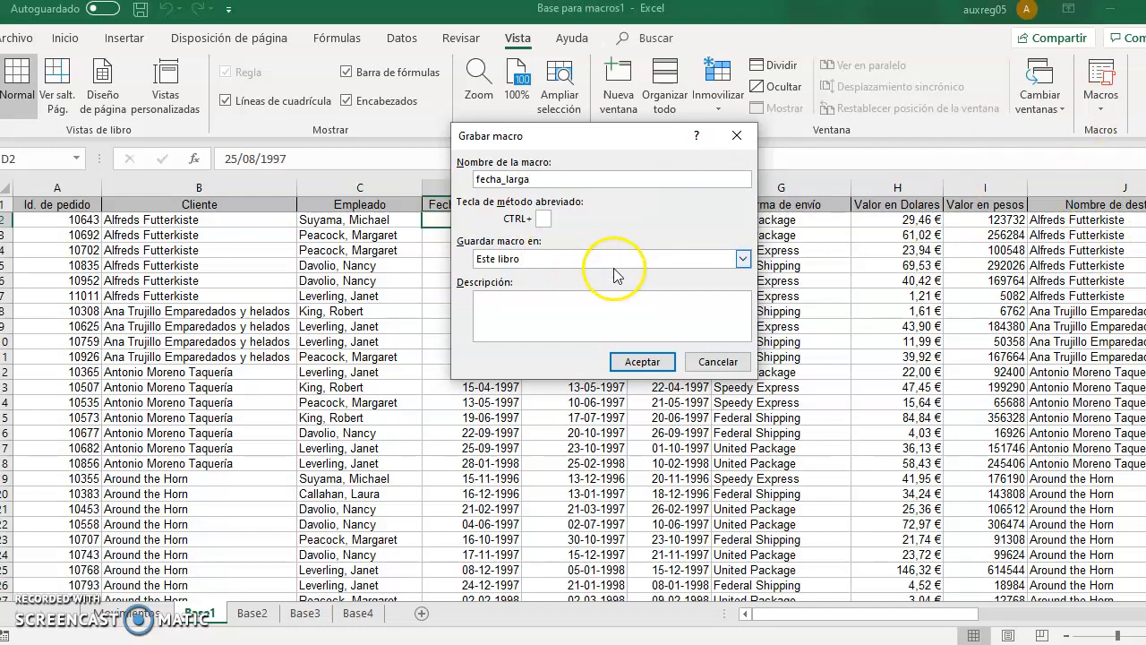
{"action": "left_click", "coordinate": [538, 303]}
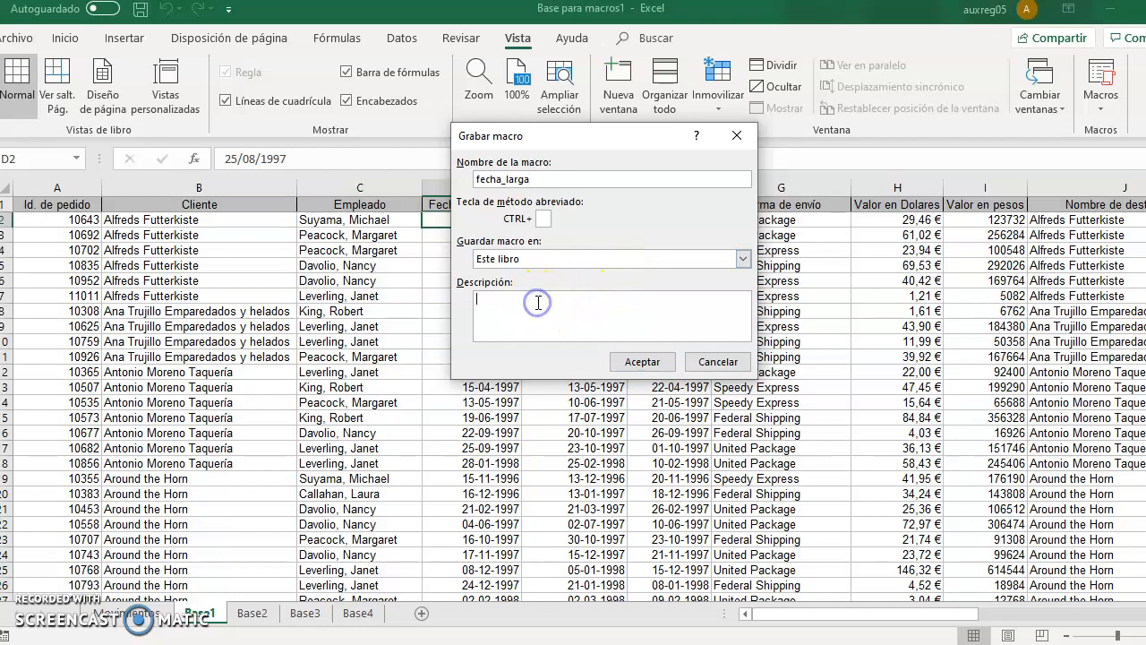
{"action": "type", "text": "Asigna formato de fecha larga"}
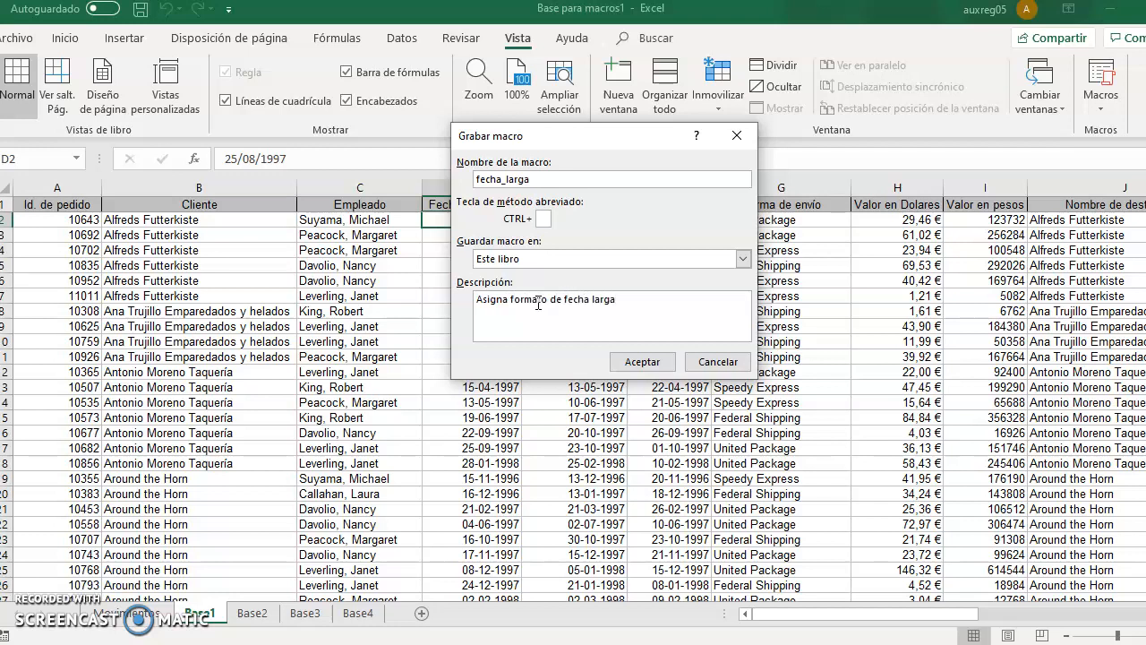
{"action": "left_click", "coordinate": [645, 361]}
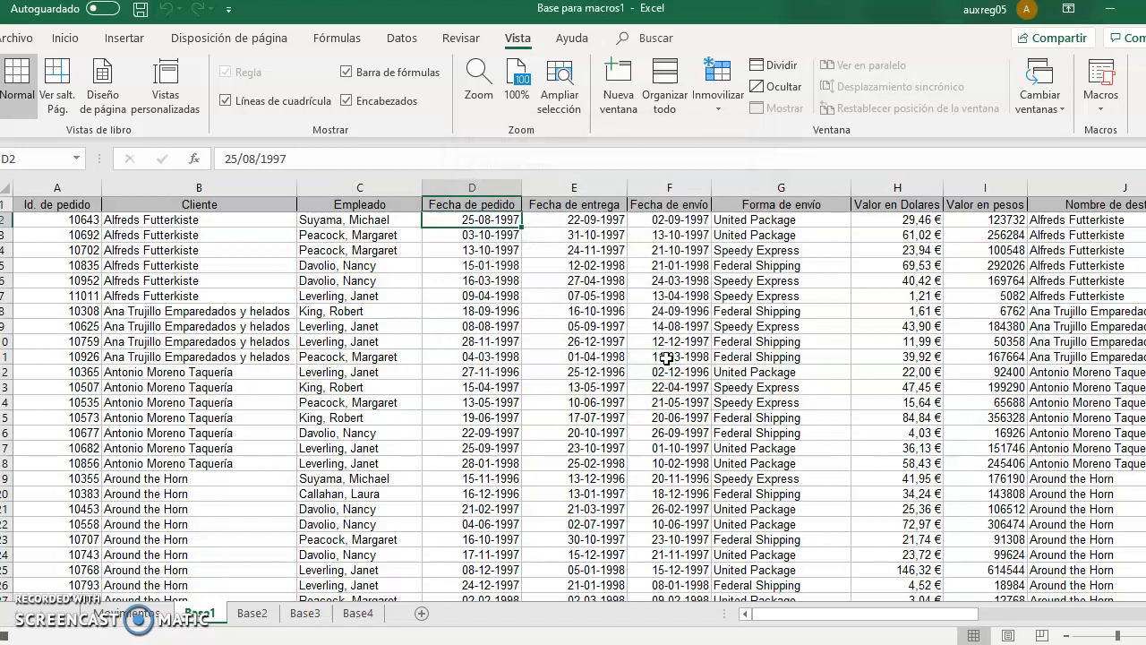
Apply the Fecha larga number format to cell D2 and stop the macro recording
{"action": "left_click", "coordinate": [65, 39]}
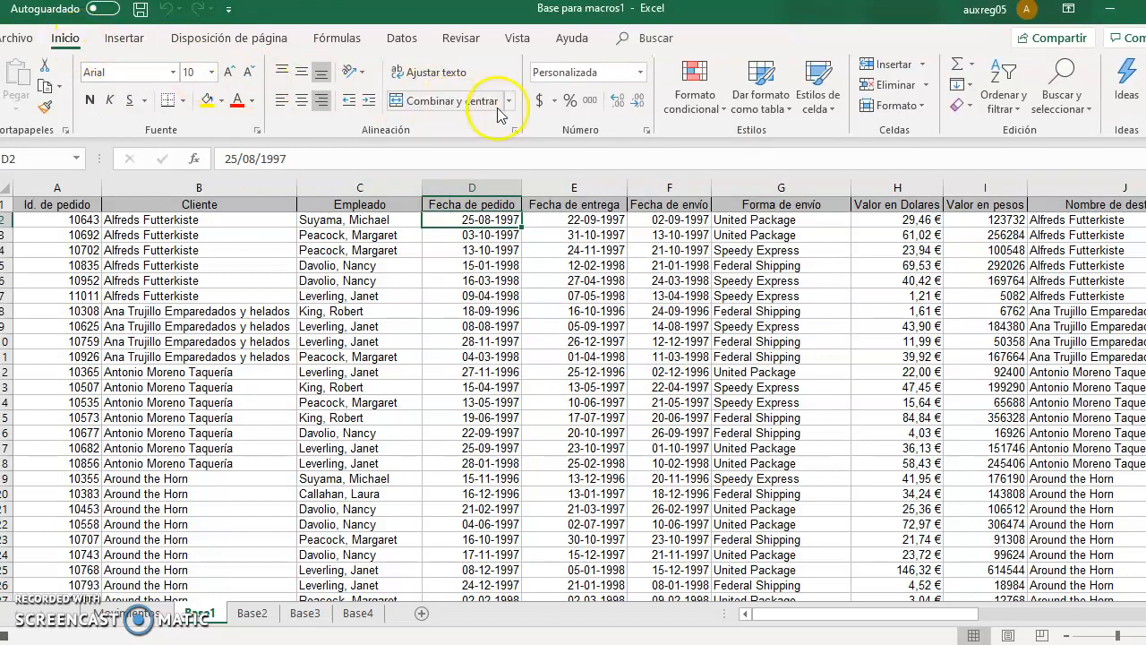
{"action": "left_click", "coordinate": [641, 72]}
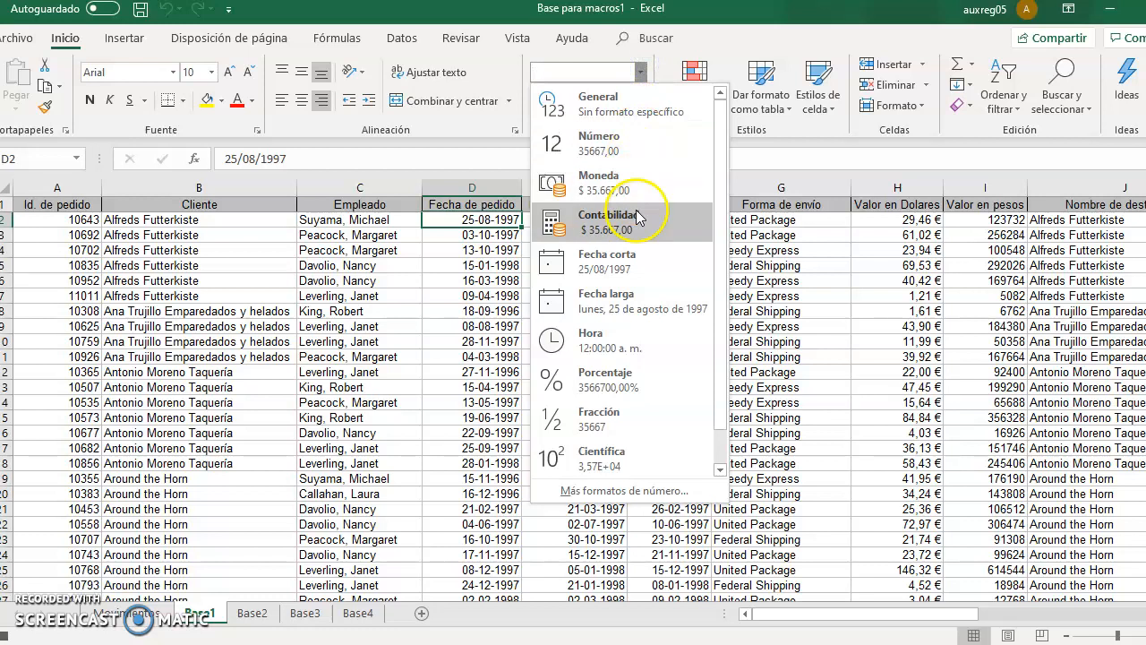
{"action": "left_click", "coordinate": [614, 317]}
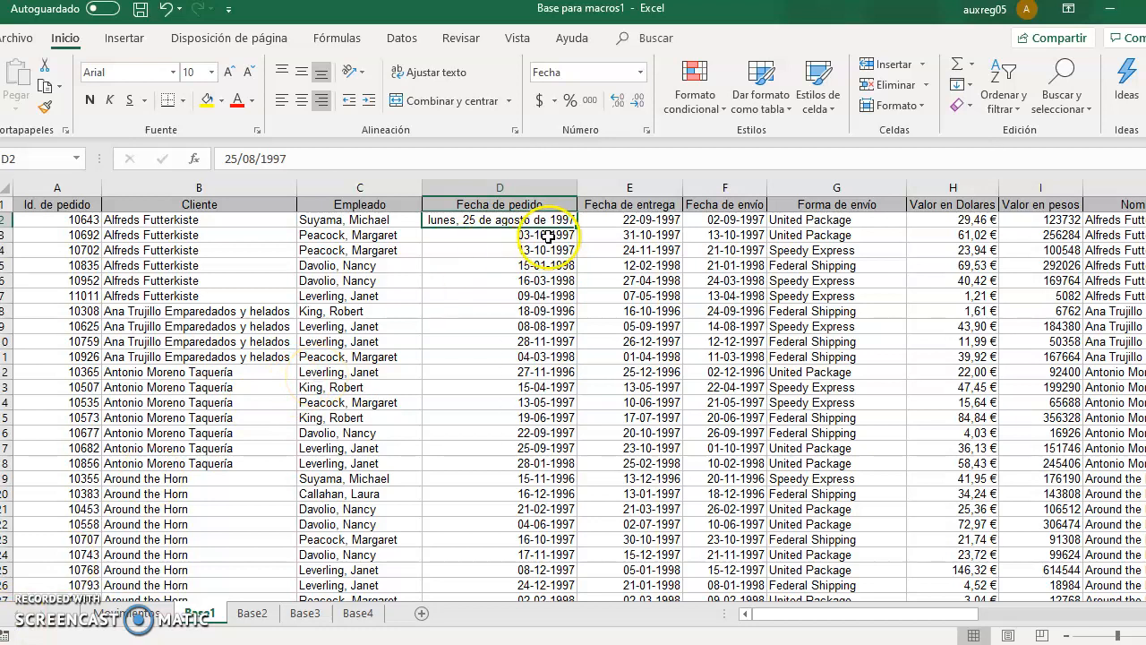
Run the fecha_larga macro on the order dates in cells D3 to D13
{"action": "left_click", "coordinate": [482, 262]}
{"action": "key", "text": "Up"}
{"action": "key", "text": "Up"}
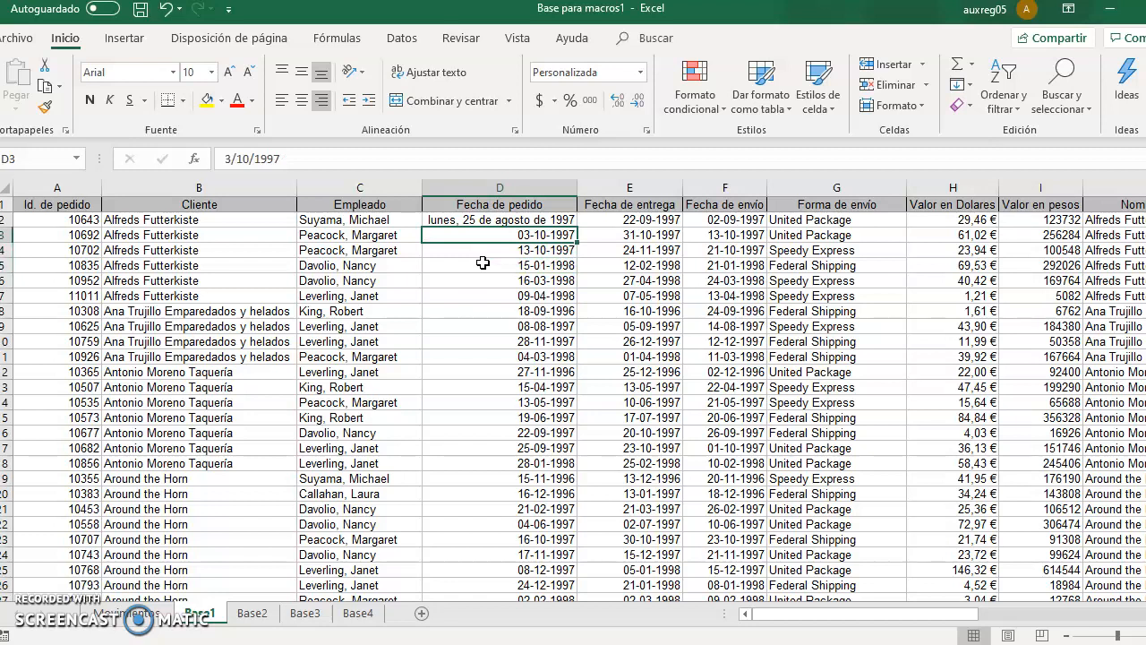
{"action": "key", "text": "Up"}
{"action": "key", "text": "Down"}
{"action": "key", "text": "Down"}
{"action": "key", "text": "Up"}
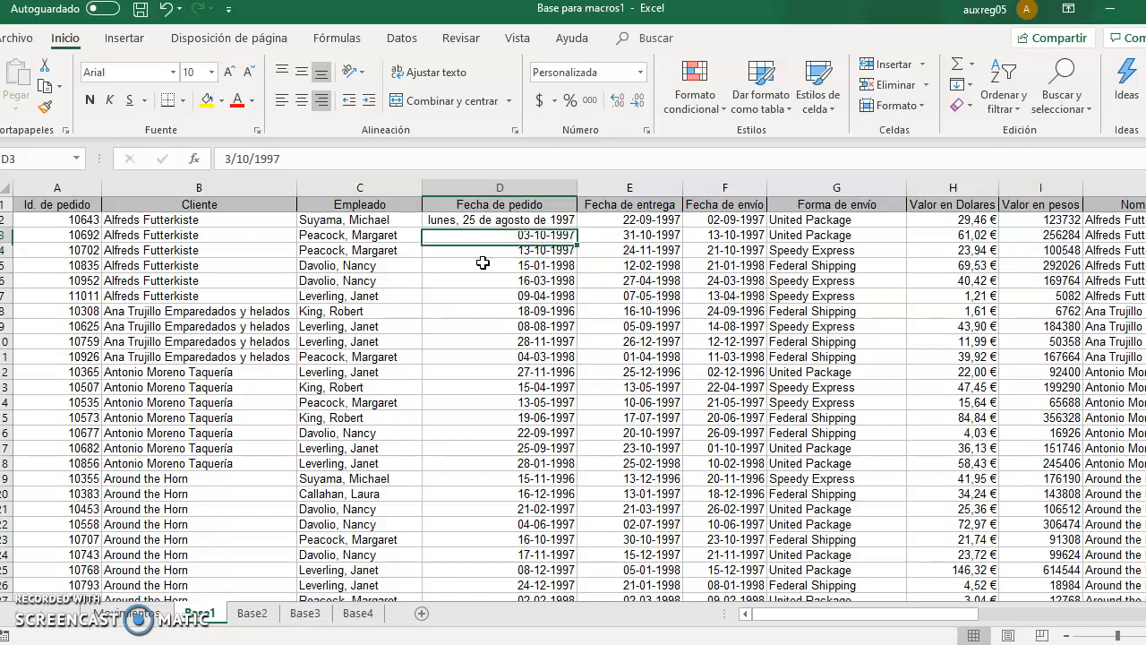
{"action": "key", "text": "shift+Down"}
{"action": "key", "text": "shift+Down"}
{"action": "key", "text": "shift+Down"}
{"action": "key", "text": "shift+Down"}
{"action": "key", "text": "shift+Down"}
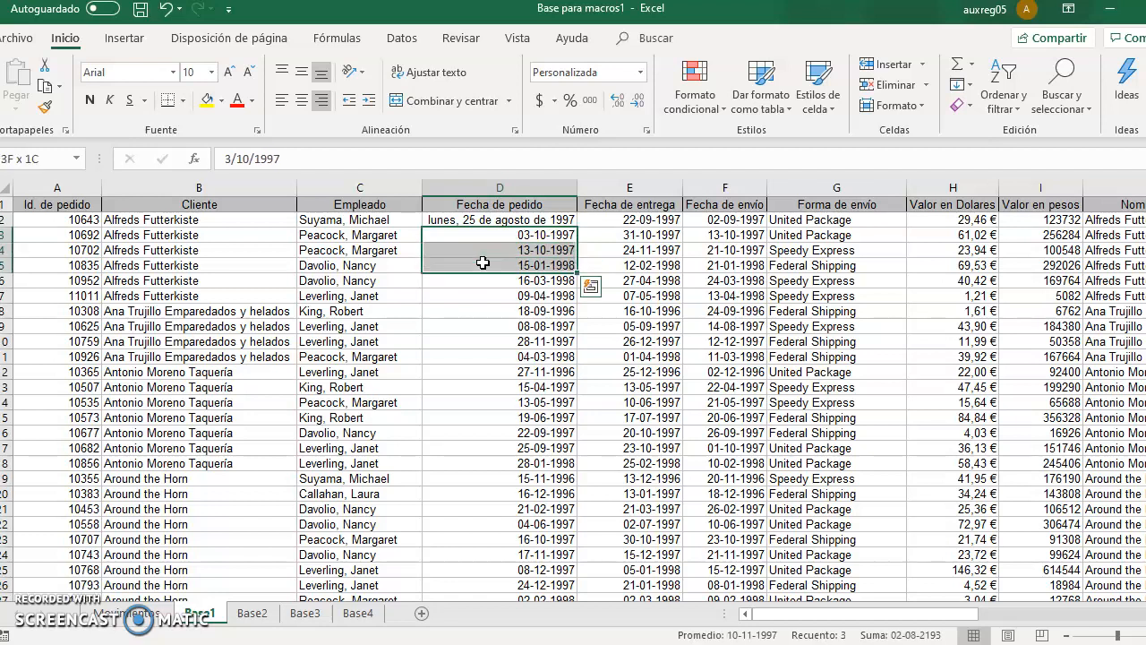
{"action": "key", "text": "shift+Down"}
{"action": "key", "text": "shift+Down"}
{"action": "key", "text": "shift+Down"}
{"action": "key", "text": "shift+Down"}
{"action": "key", "text": "shift+Down"}
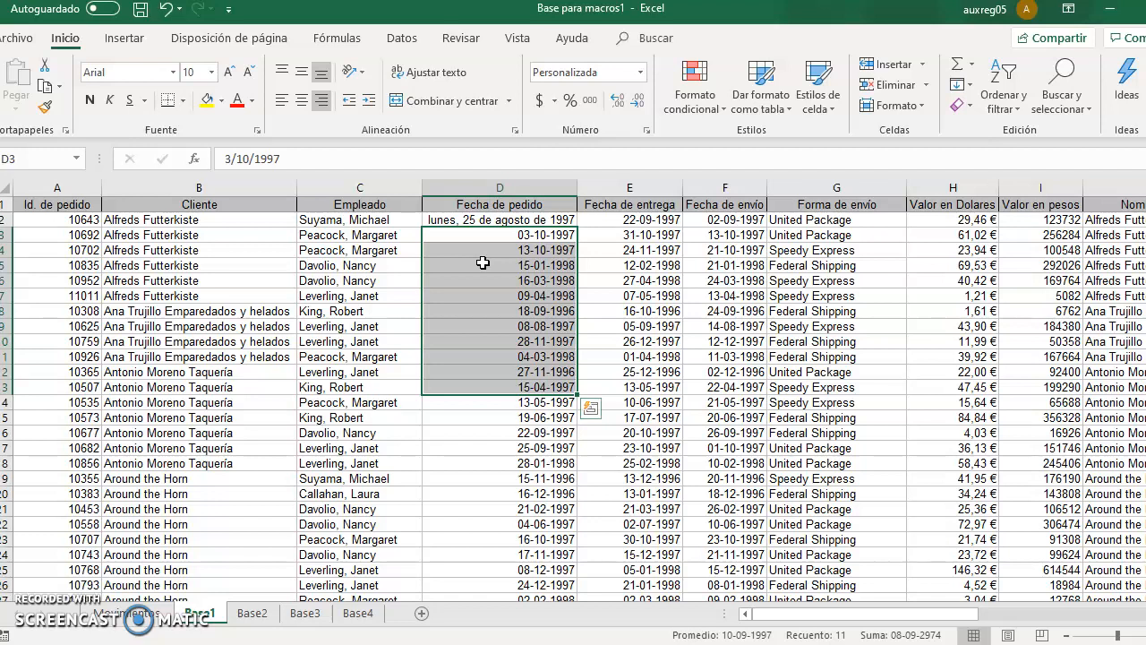
{"action": "key", "text": "alt+F8"}
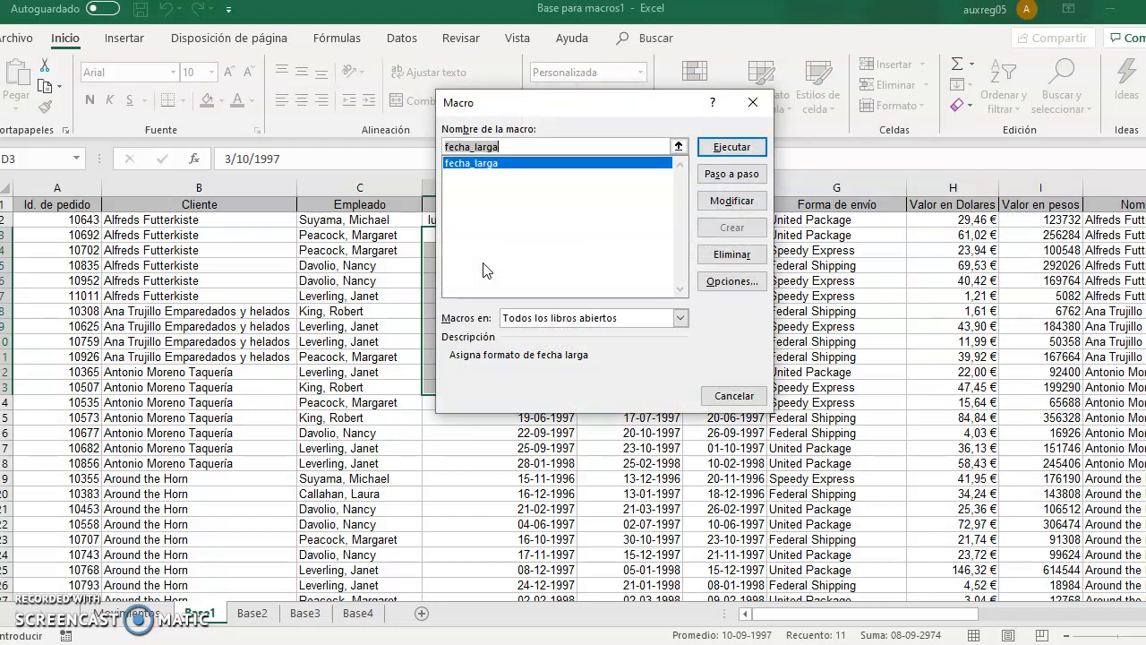
{"action": "left_click", "coordinate": [727, 148]}
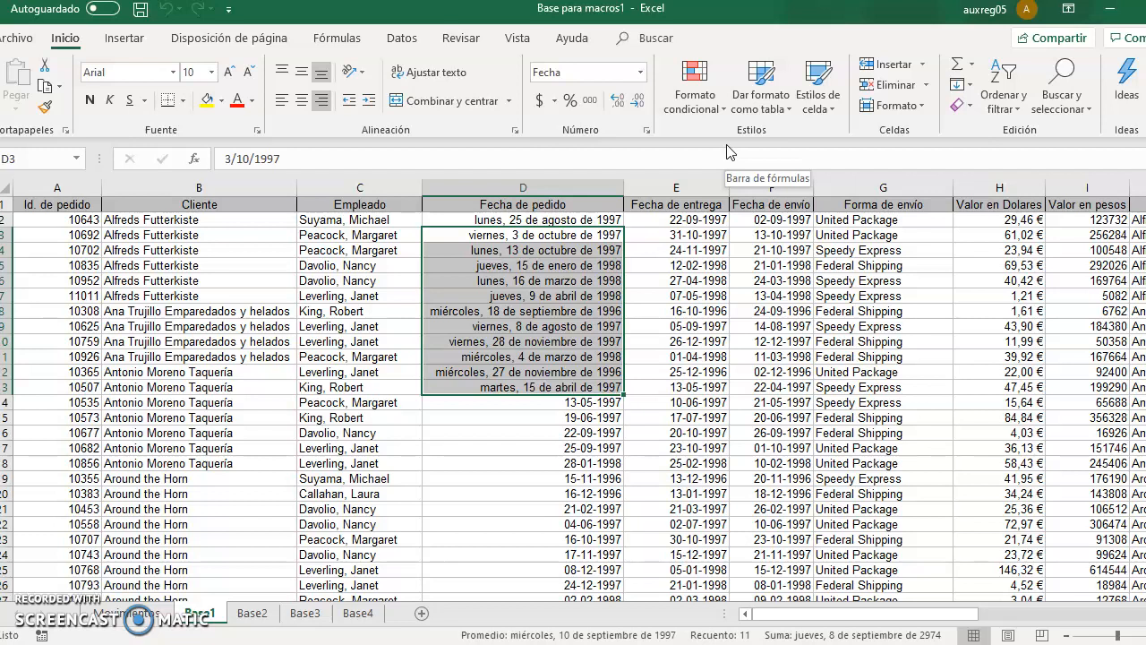
Run the fecha_larga macro on all dates in the Fecha de pedido column, from D2 to the last row, and return to the column's header
{"action": "left_click", "coordinate": [509, 224]}
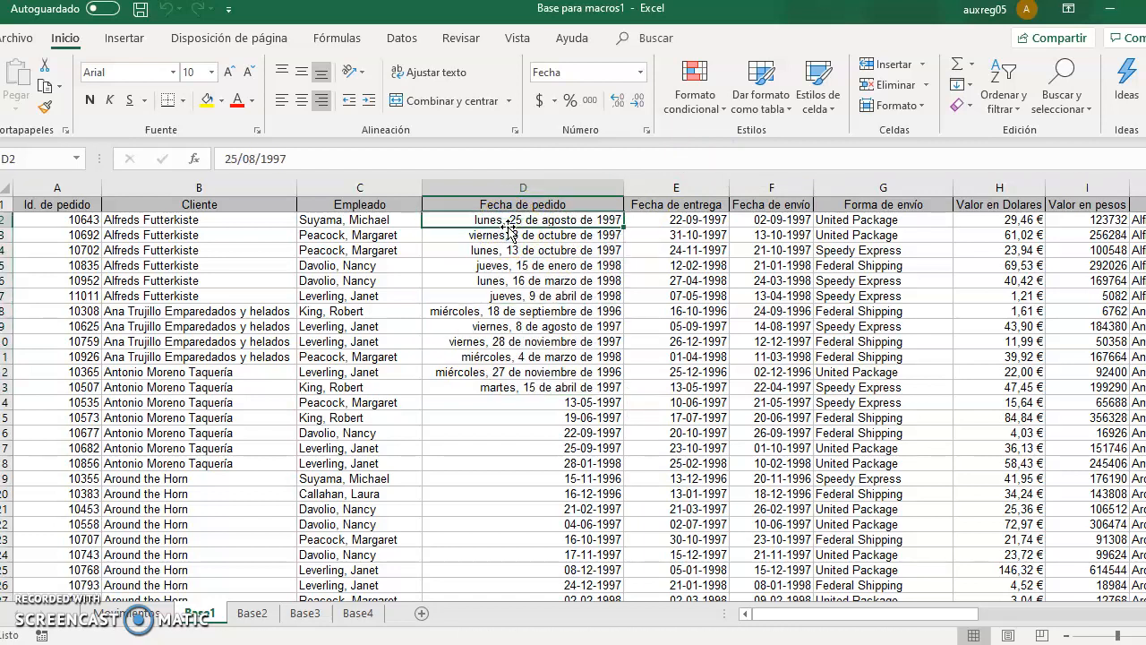
{"action": "key", "text": "ctrl+shift+Down"}
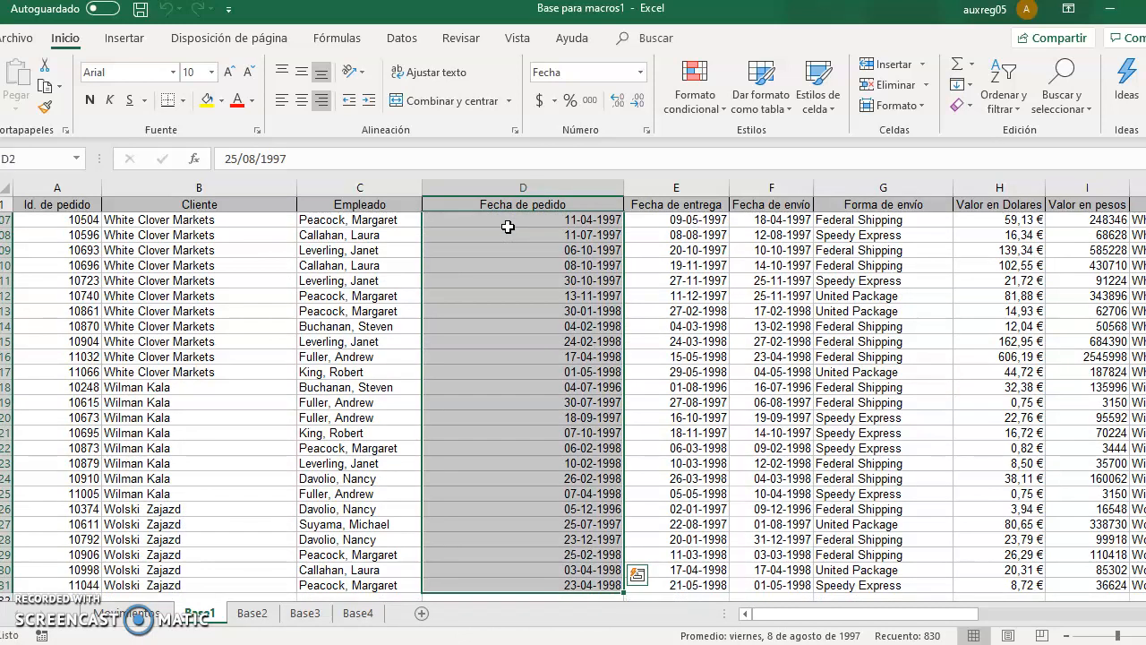
{"action": "key", "text": "alt+F8"}
{"action": "left_click", "coordinate": [474, 162]}
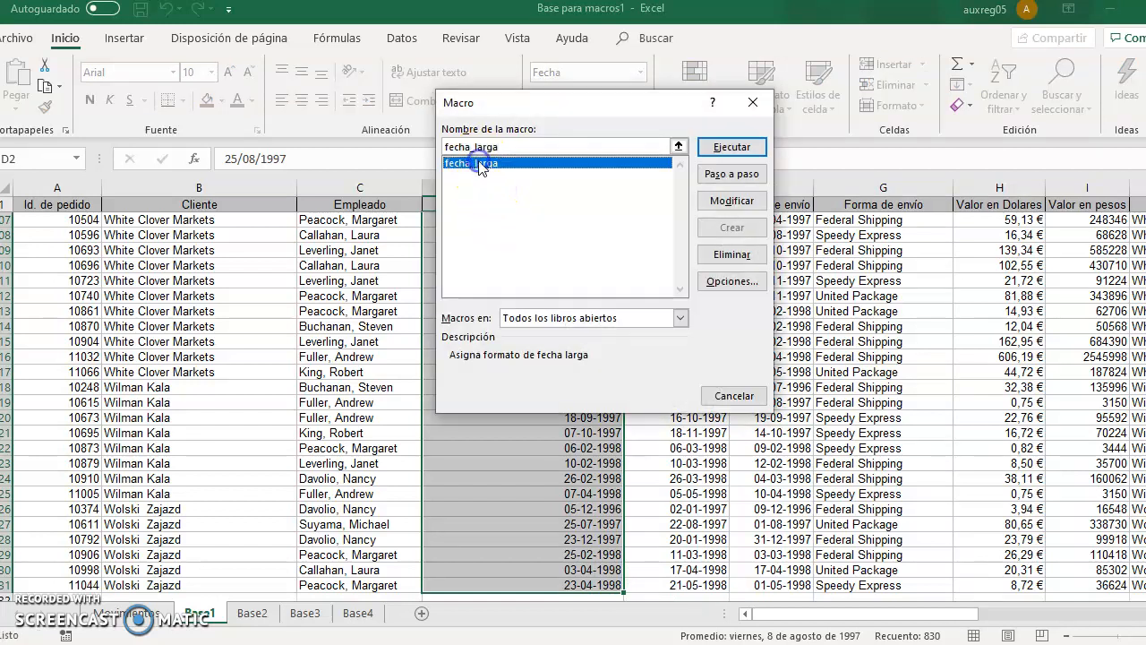
{"action": "left_click", "coordinate": [739, 150]}
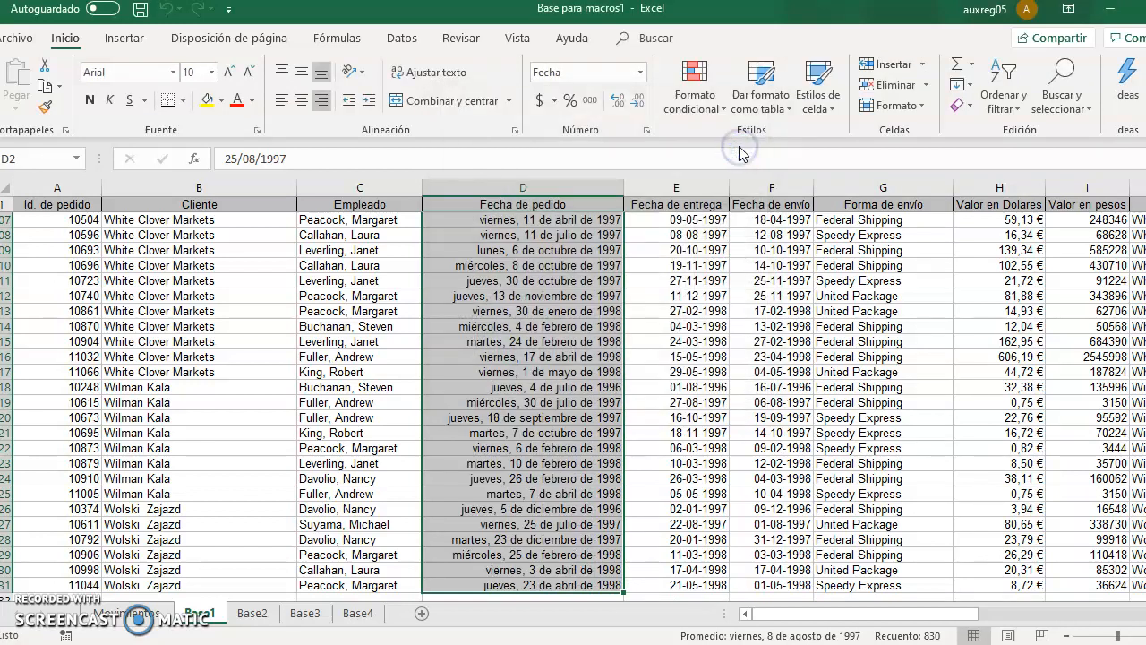
{"action": "left_click", "coordinate": [534, 372]}
{"action": "key", "text": "ctrl+Up"}
{"action": "key", "text": "Down"}
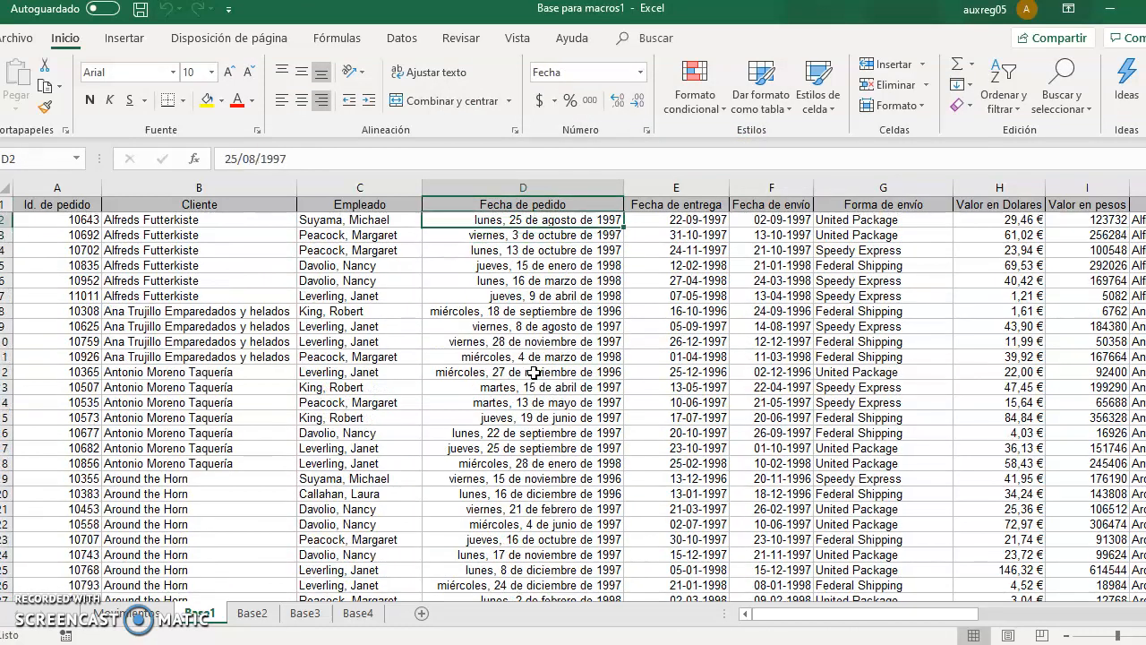
{"action": "key", "text": "Down"}
{"action": "key", "text": "Up"}
{"action": "key", "text": "Up"}
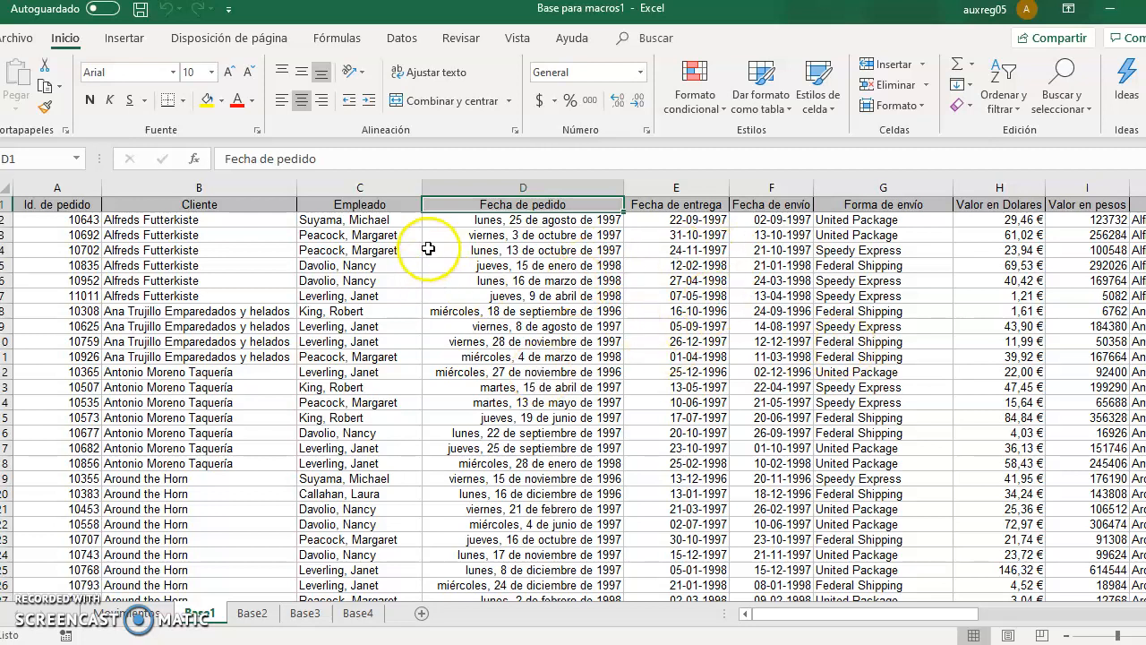
From cell D2, start recording a macro named fecha_corta in this workbook, with the description "Asigna el formato de fecha corta (dd/mm/yyyy)"
{"action": "left_click", "coordinate": [506, 220]}
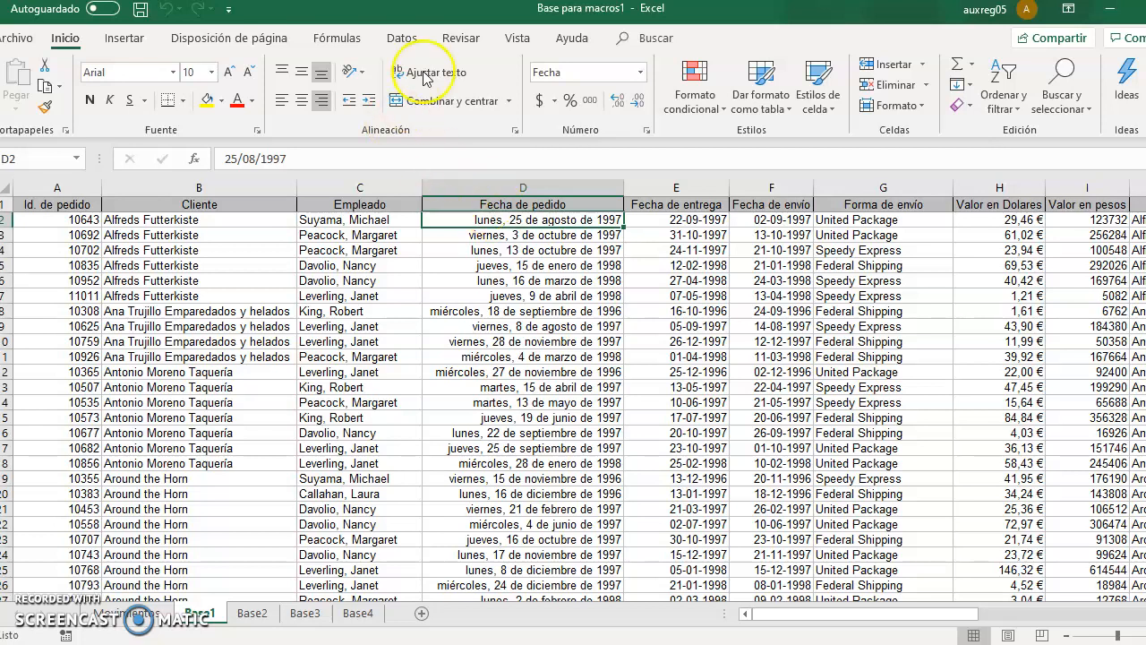
{"action": "left_click", "coordinate": [519, 38]}
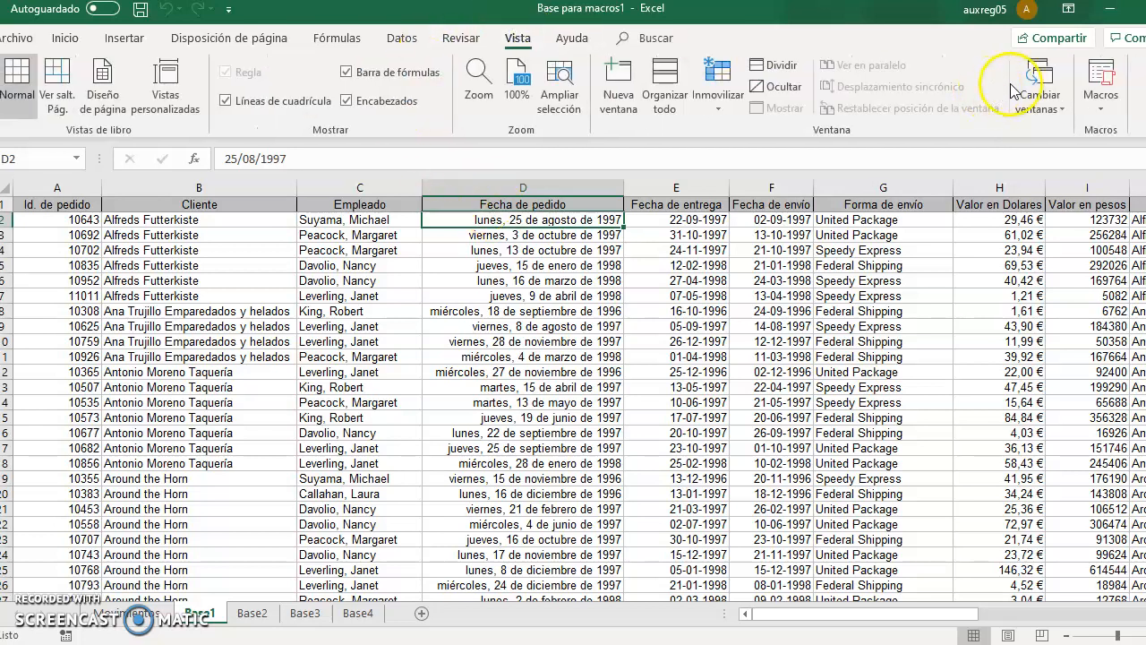
{"action": "left_click", "coordinate": [1101, 89]}
{"action": "left_click", "coordinate": [1103, 153]}
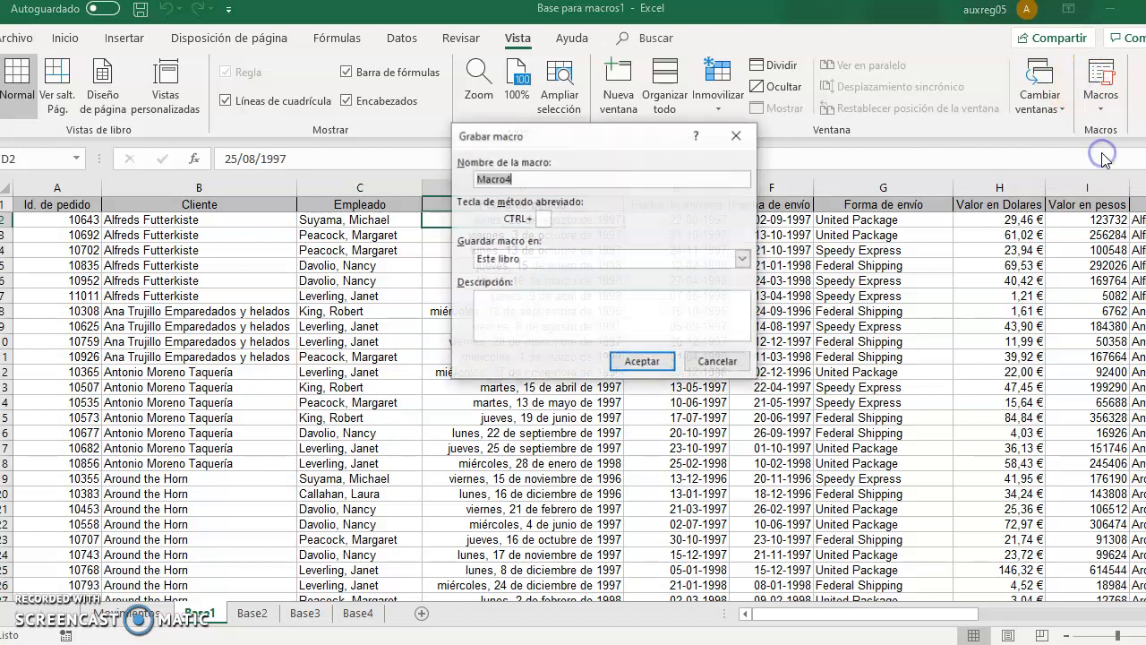
{"action": "type", "text": "fe"}
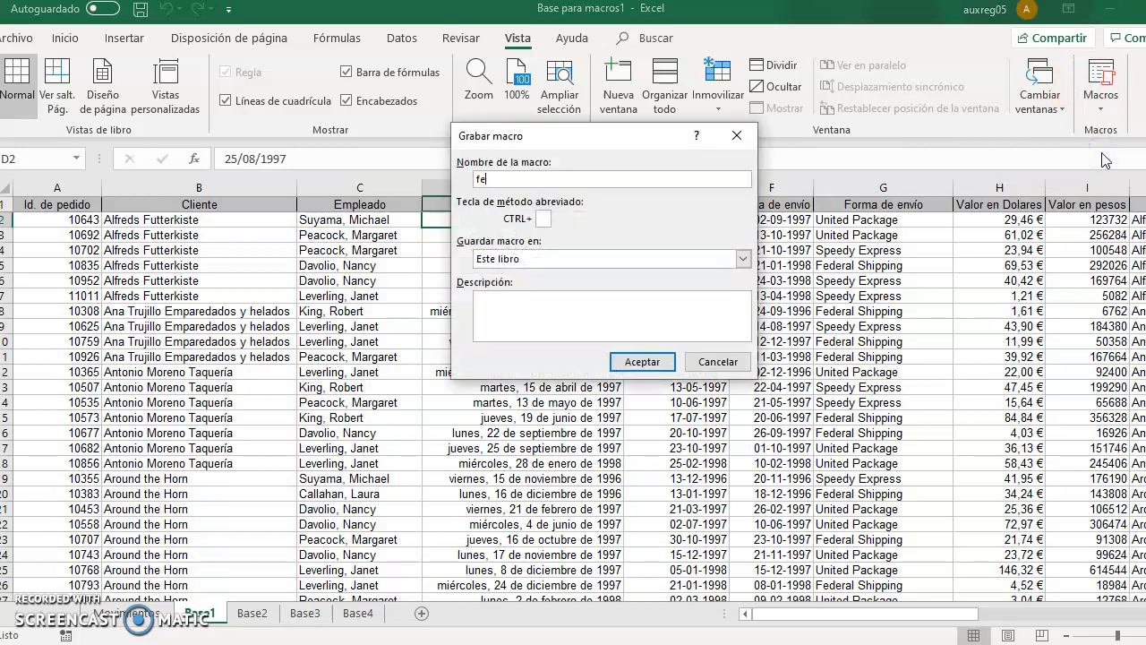
{"action": "type", "text": "cha_corta"}
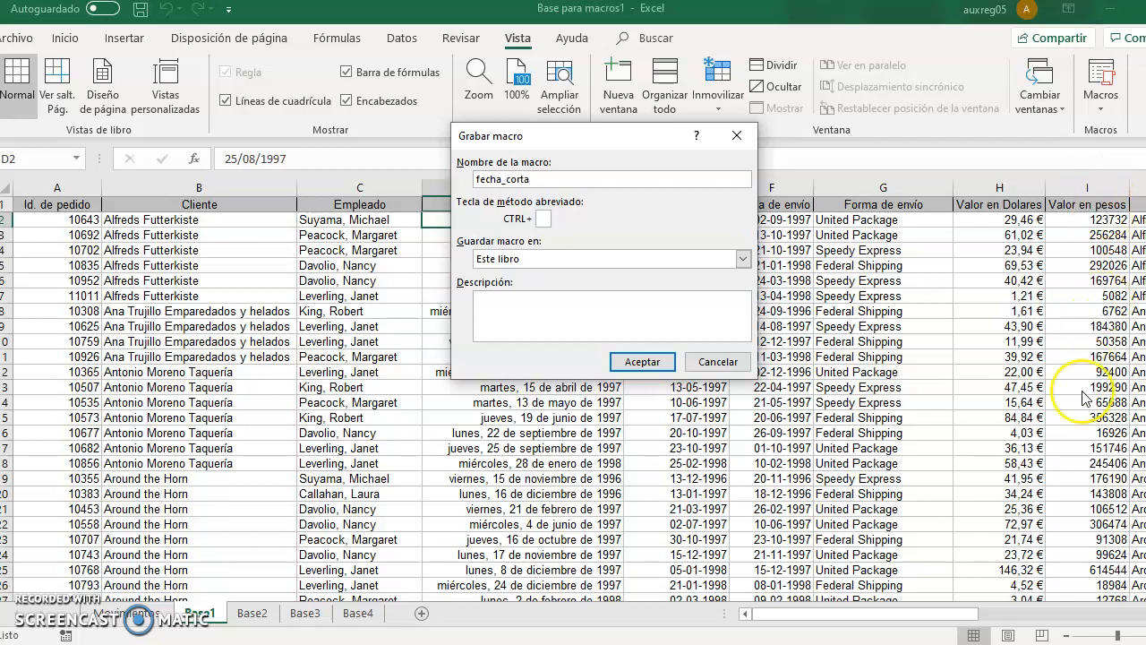
{"action": "left_click", "coordinate": [630, 303]}
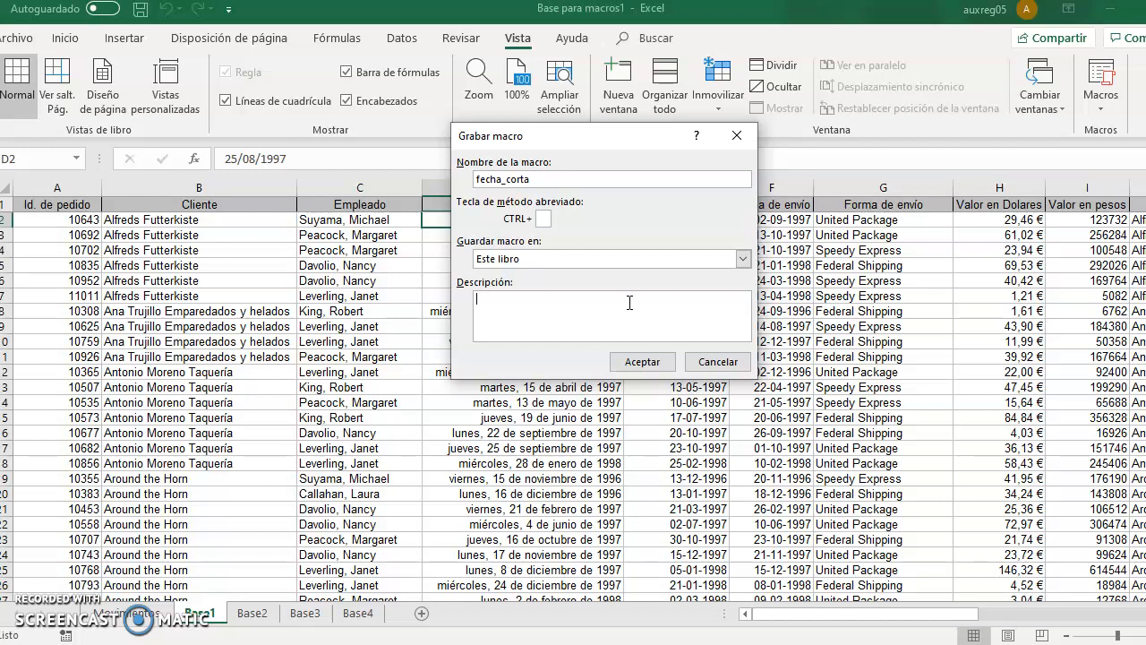
{"action": "type", "text": "Asigna el formato de fecha corta"}
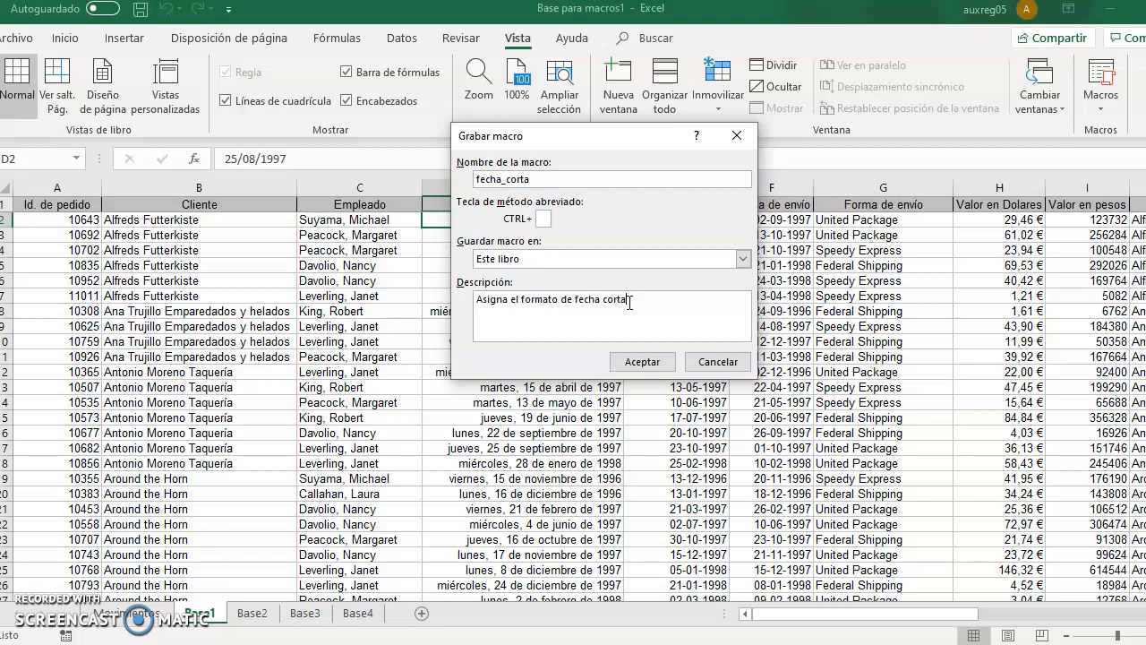
{"action": "type", "text": "\"dd/mm/yyyy)"}
{"action": "left_click", "coordinate": [664, 362]}
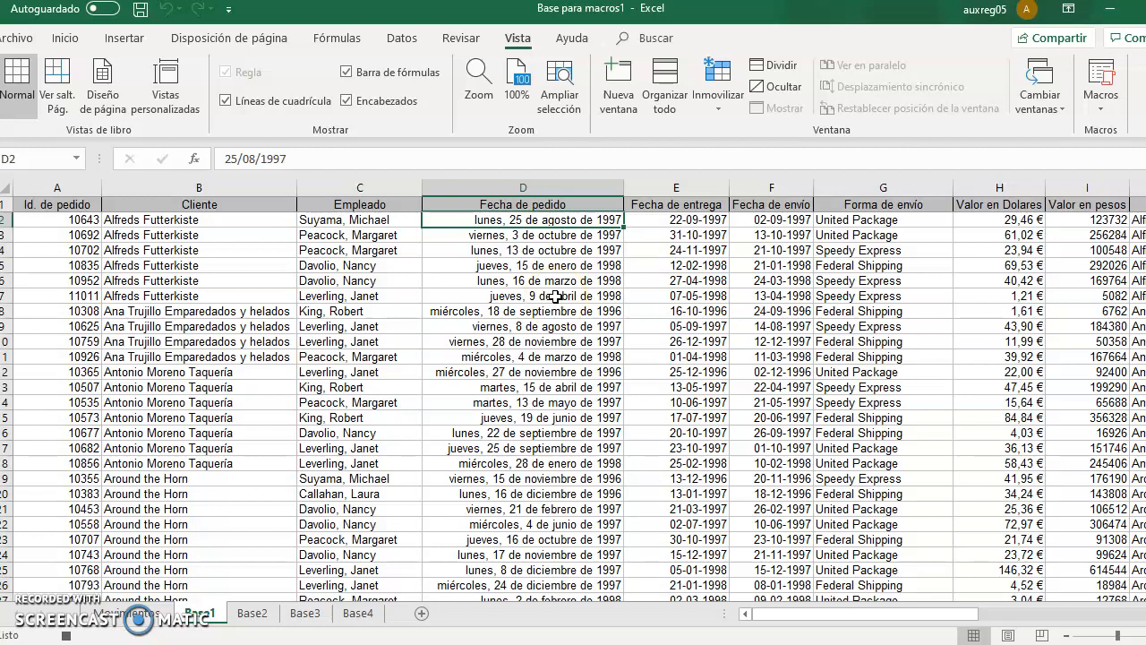
Apply the Fecha corta number format to cell D2 and stop the macro recording
{"action": "left_click", "coordinate": [66, 39]}
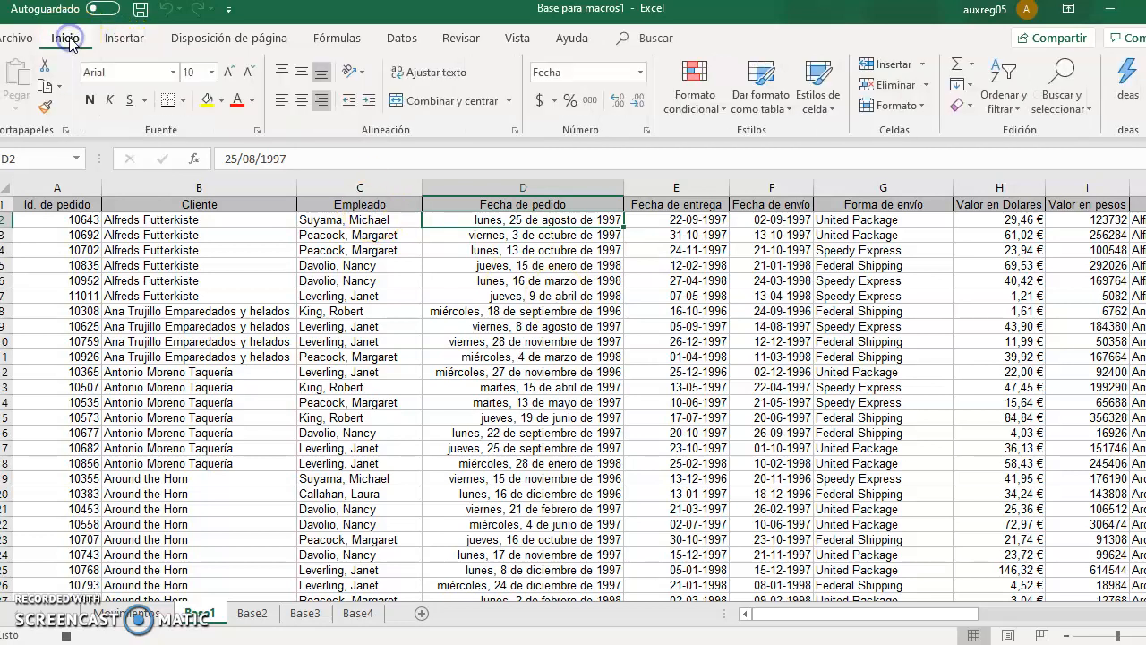
{"action": "left_click", "coordinate": [642, 72]}
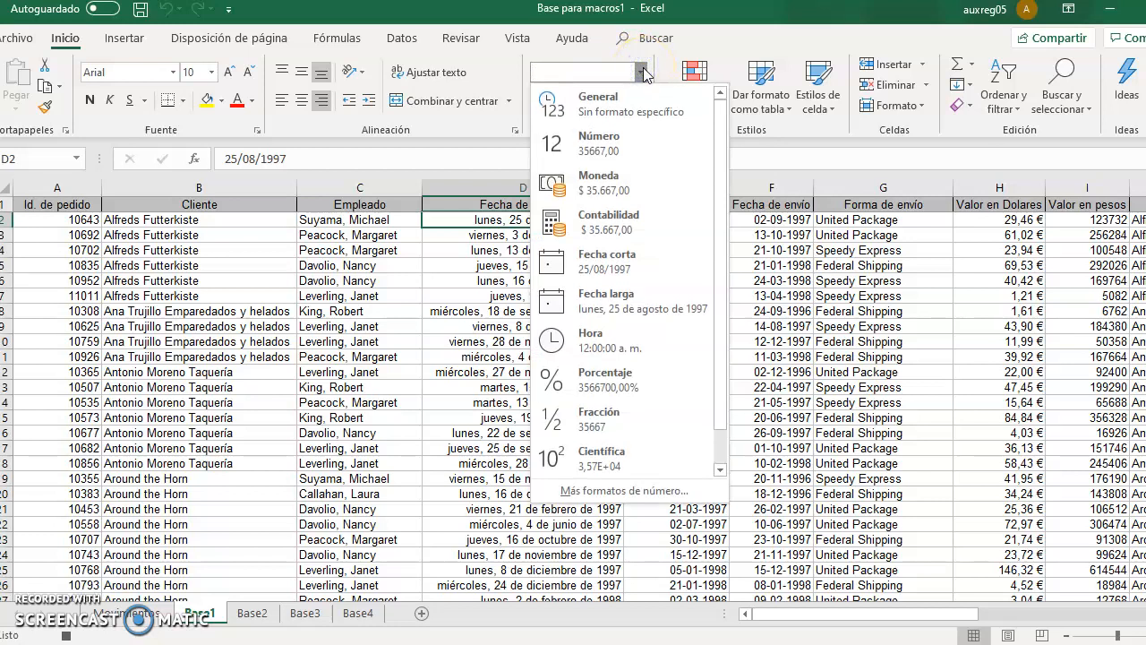
{"action": "left_click", "coordinate": [637, 256]}
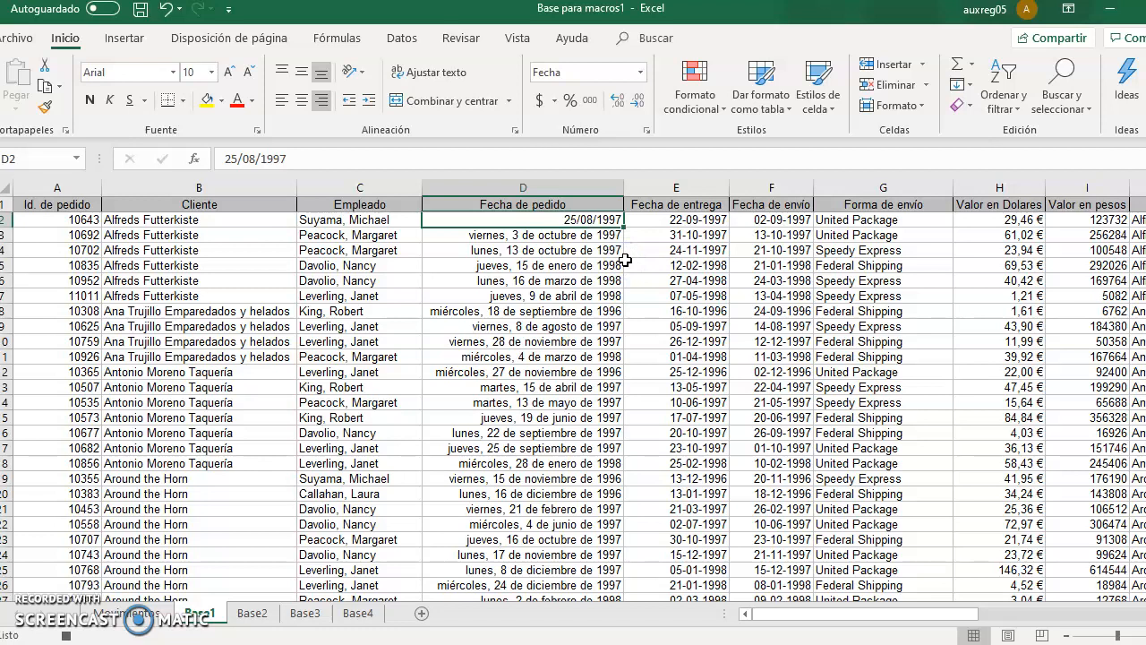
{"action": "scroll", "coordinate": [624, 259], "scroll_direction": "right", "scroll_amount": 4}
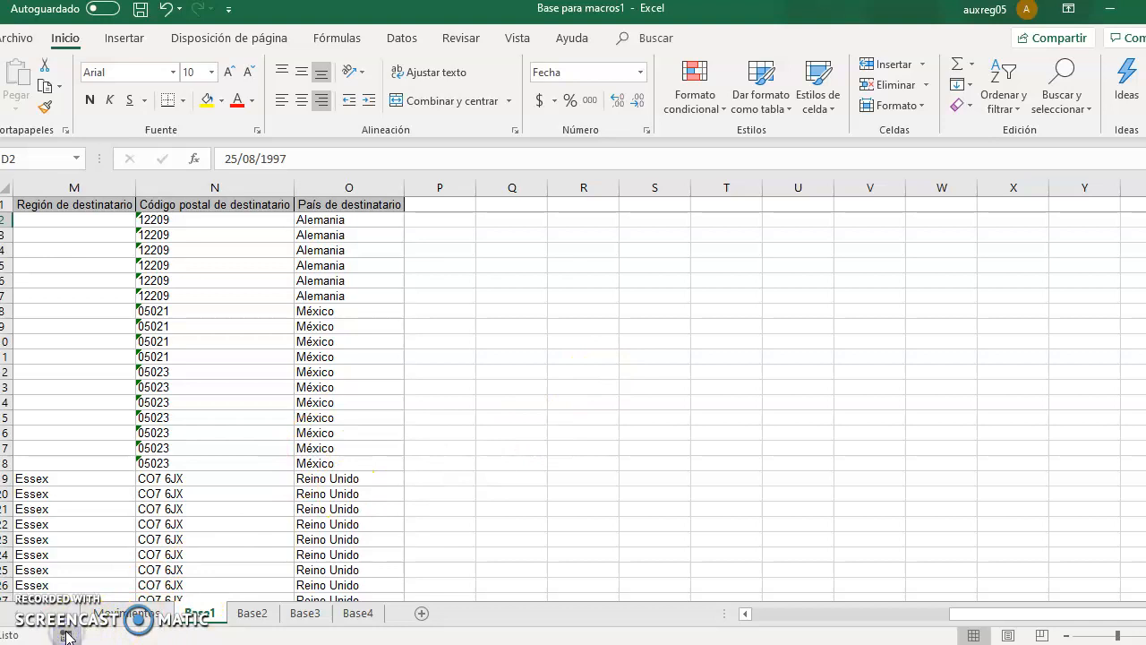
Run the fecha_corta macro on the order dates in cells D3 to D11
{"action": "key", "text": "ctrl+Home"}
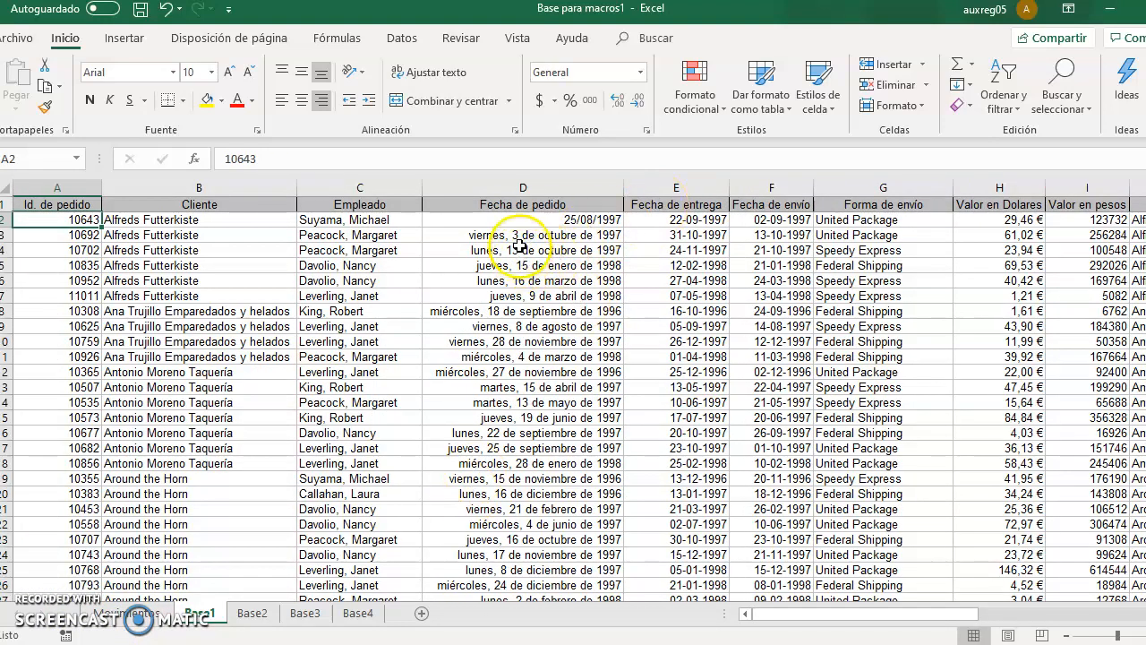
{"action": "left_click", "coordinate": [446, 234]}
{"action": "key", "text": "shift+Down"}
{"action": "key", "text": "shift+Down"}
{"action": "key", "text": "shift+Down"}
{"action": "key", "text": "shift+Down"}
{"action": "key", "text": "shift+Down"}
{"action": "key", "text": "shift+Down"}
{"action": "key", "text": "shift+Down"}
{"action": "key", "text": "shift+Down"}
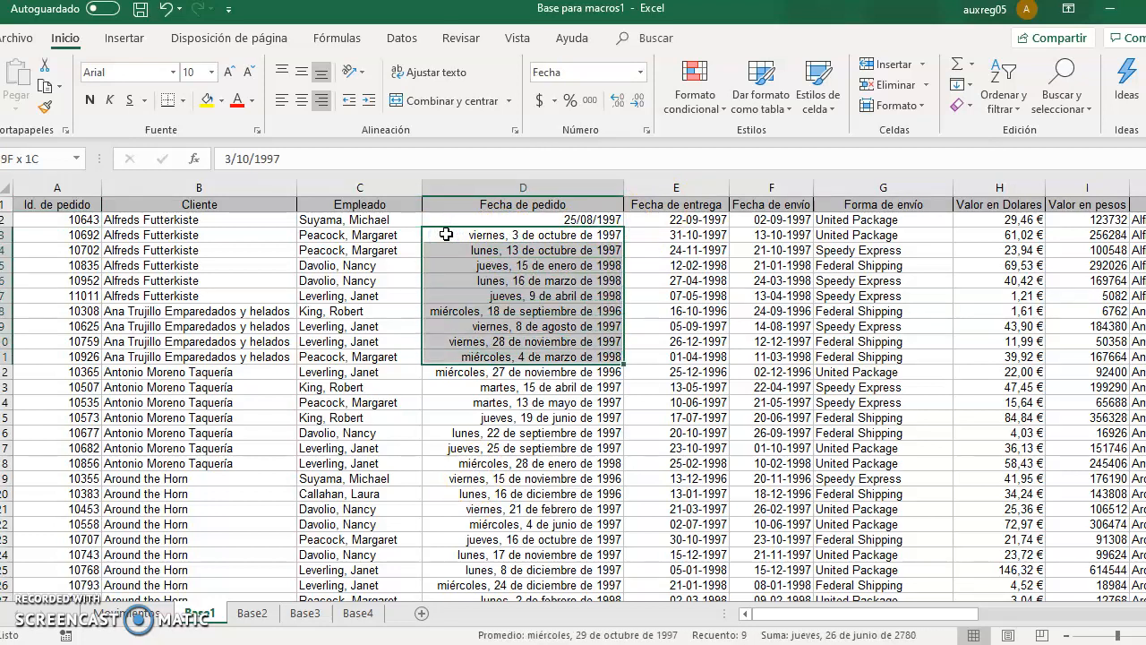
{"action": "key", "text": "alt+F8"}
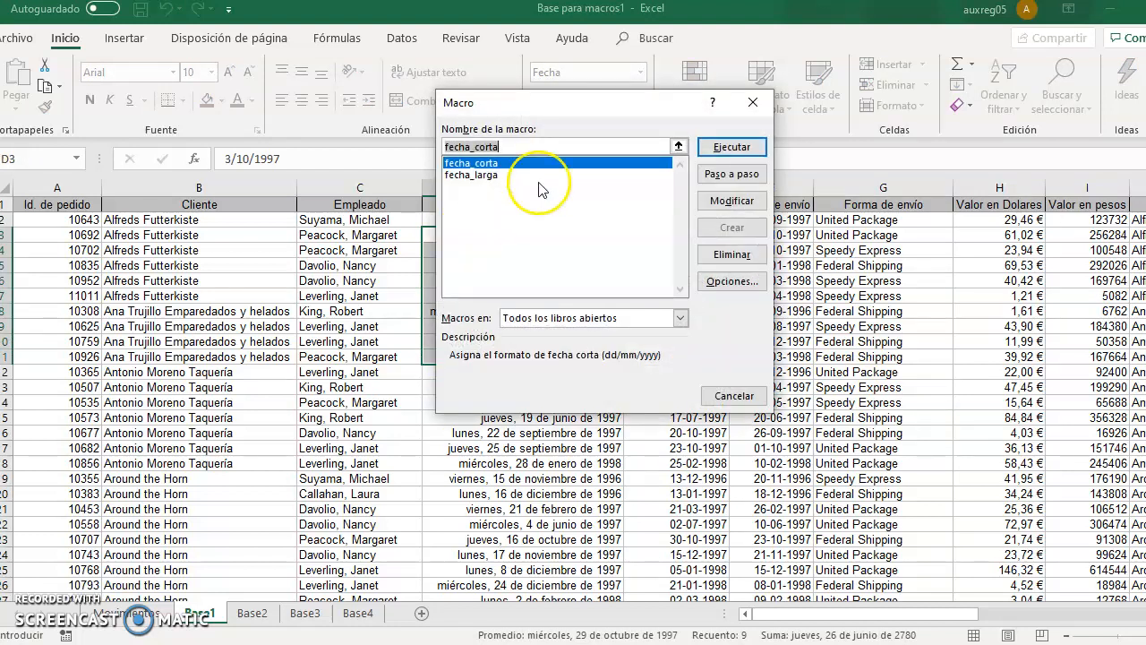
{"action": "left_click", "coordinate": [498, 174]}
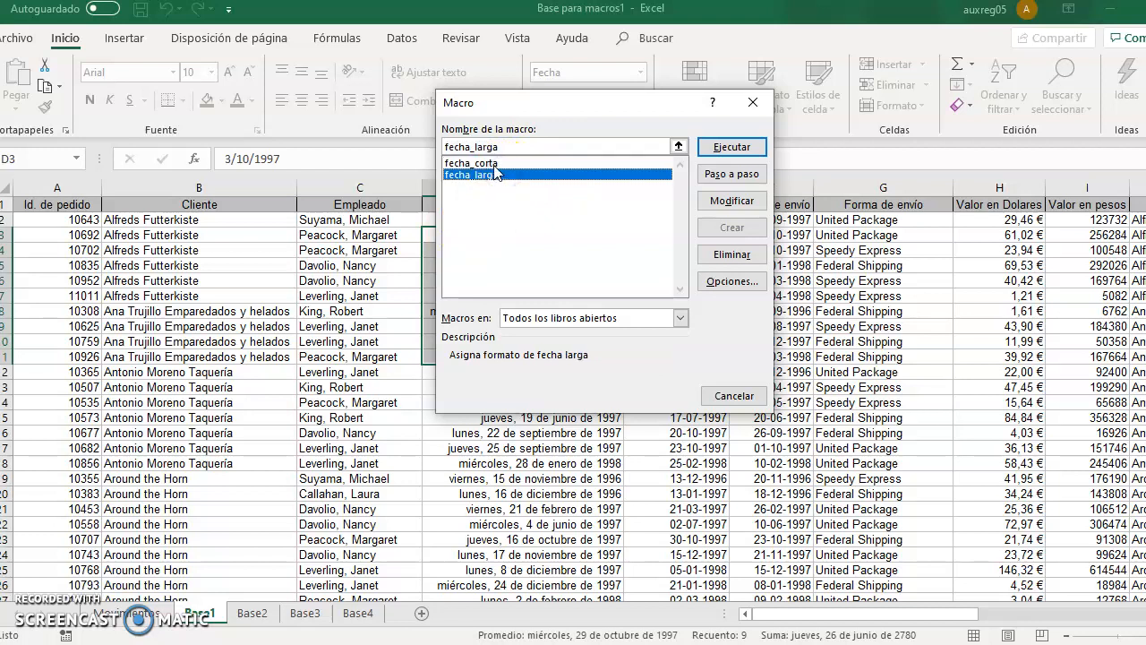
{"action": "left_click", "coordinate": [488, 163]}
{"action": "left_click", "coordinate": [746, 149]}
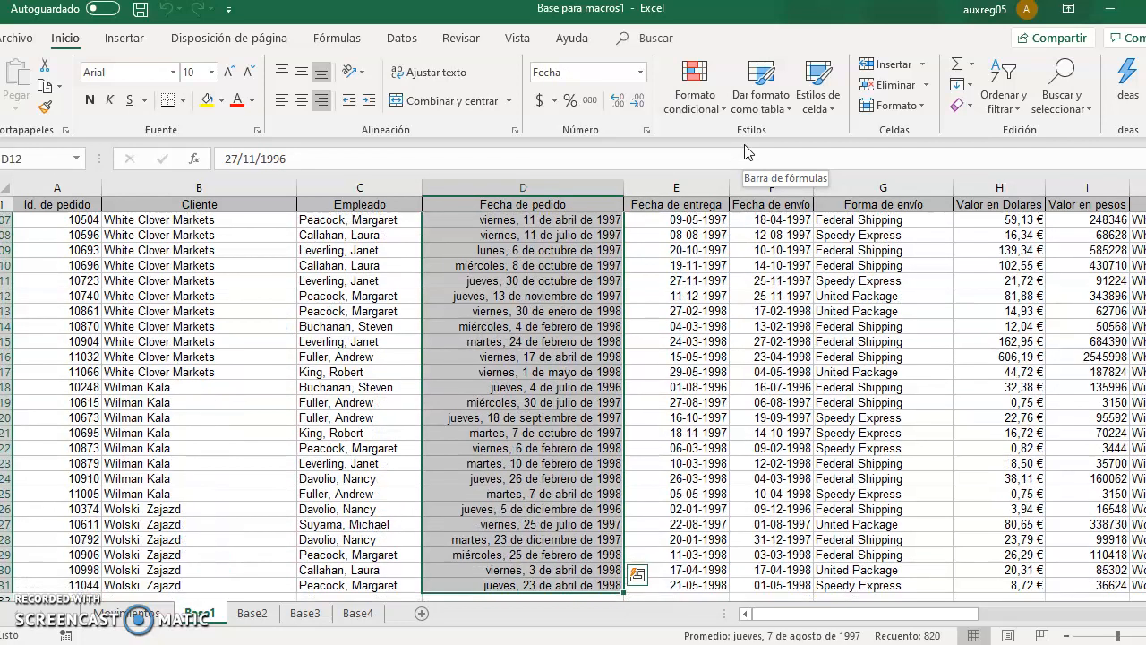
Run the fecha_corta macro on the remaining order dates from D12 to D831 and return to the top of the Fecha de pedido column
{"action": "key", "text": "alt+F8"}
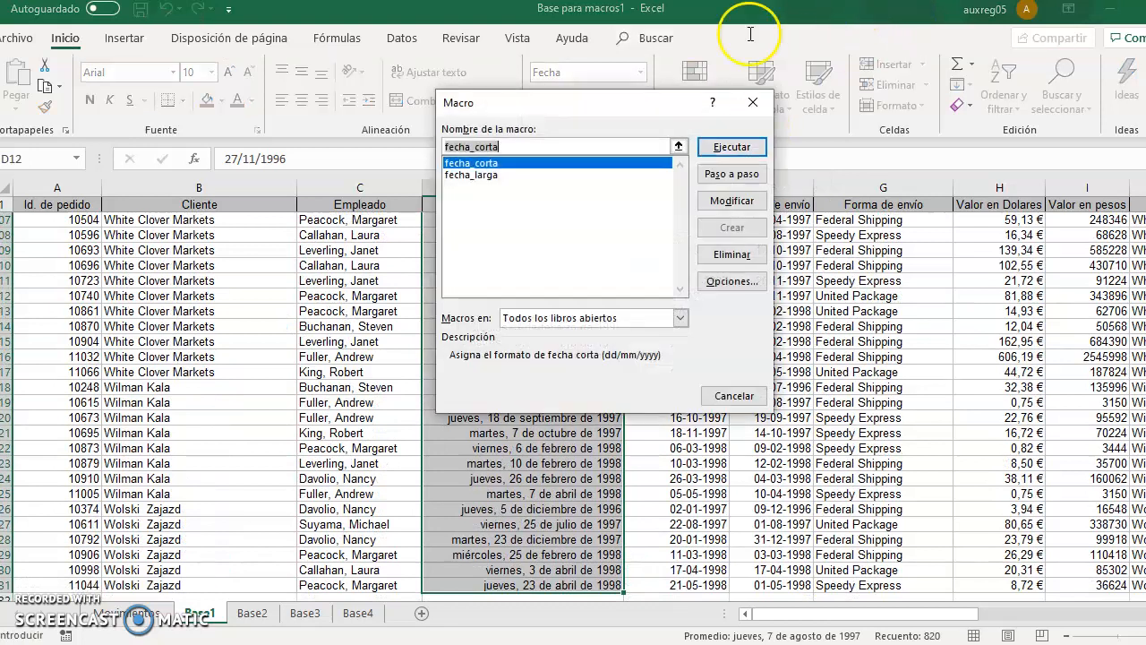
{"action": "left_click", "coordinate": [717, 152]}
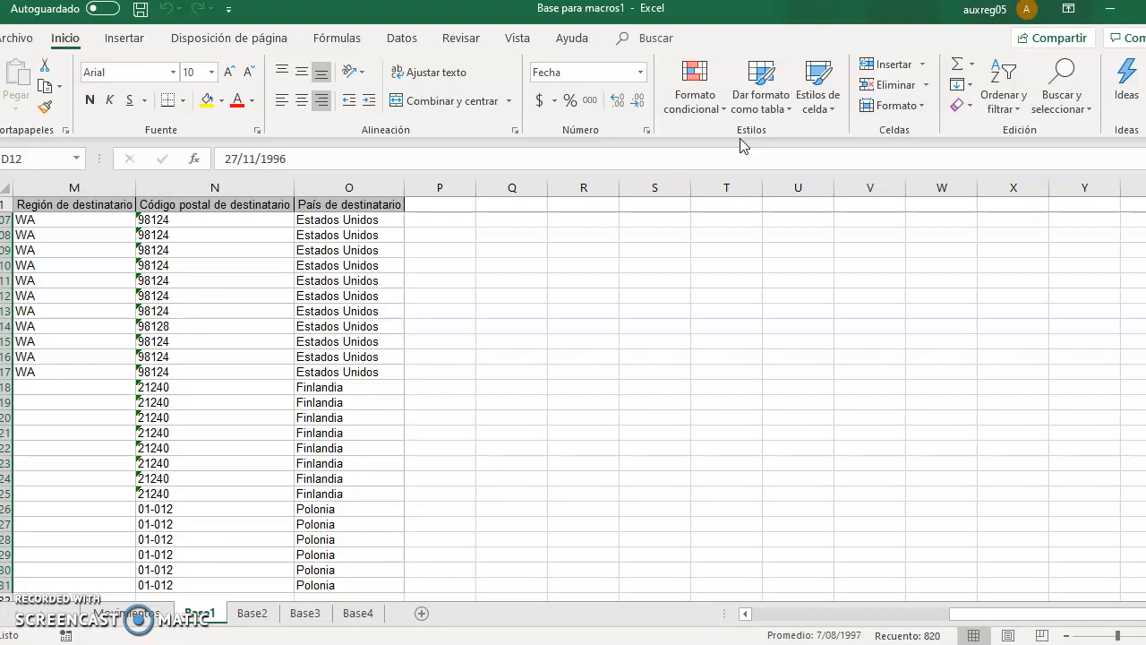
{"action": "key", "text": "ctrl+Home"}
{"action": "key", "text": "Right"}
{"action": "key", "text": "Right"}
{"action": "key", "text": "Right"}
{"action": "key", "text": "Right"}
{"action": "key", "text": "Left"}
Examine the short-format dates down the Fecha de pedido column and go back up to its first rows
{"action": "key", "text": "Down"}
{"action": "key", "text": "Down"}
{"action": "key", "text": "Down"}
{"action": "key", "text": "Down"}
{"action": "key", "text": "Down"}
{"action": "key", "text": "Down"}
{"action": "key", "text": "Down"}
{"action": "key", "text": "Down"}
{"action": "key", "text": "Down"}
{"action": "key", "text": "Down"}
{"action": "key", "text": "Down"}
{"action": "key", "text": "Down"}
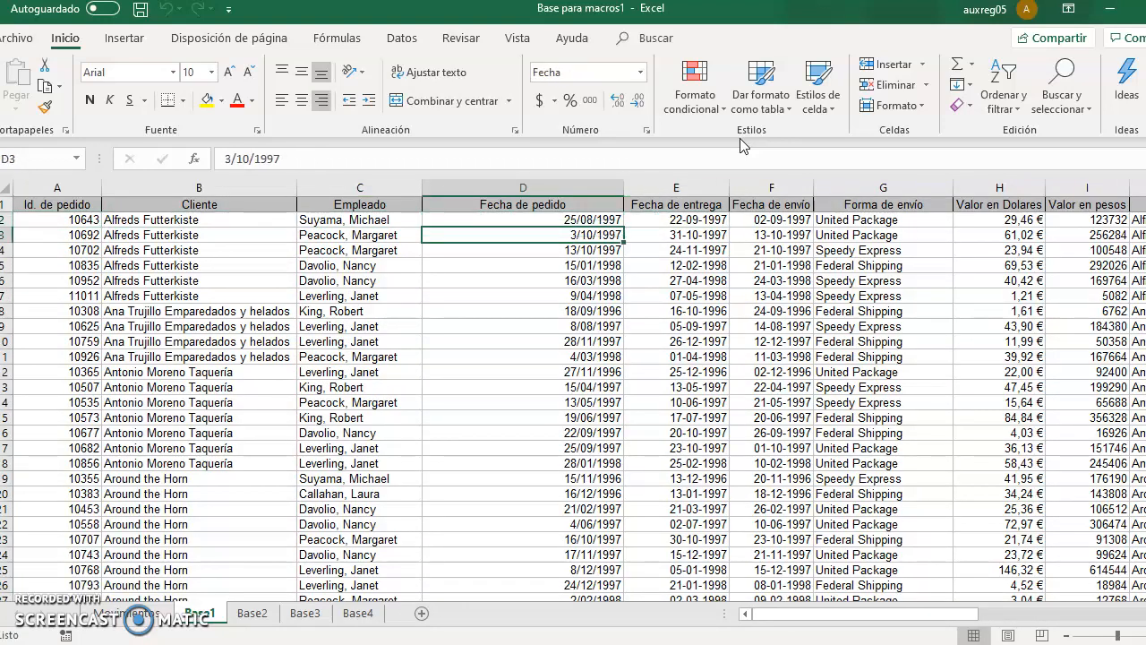
{"action": "key", "text": "Up"}
{"action": "key", "text": "Up"}
{"action": "key", "text": "Up"}
{"action": "key", "text": "Up"}
{"action": "key", "text": "Up"}
{"action": "key", "text": "Up"}
{"action": "key", "text": "Up"}
{"action": "key", "text": "Up"}
{"action": "key", "text": "Up"}
{"action": "key", "text": "Up"}
{"action": "key", "text": "Up"}
{"action": "key", "text": "Up"}
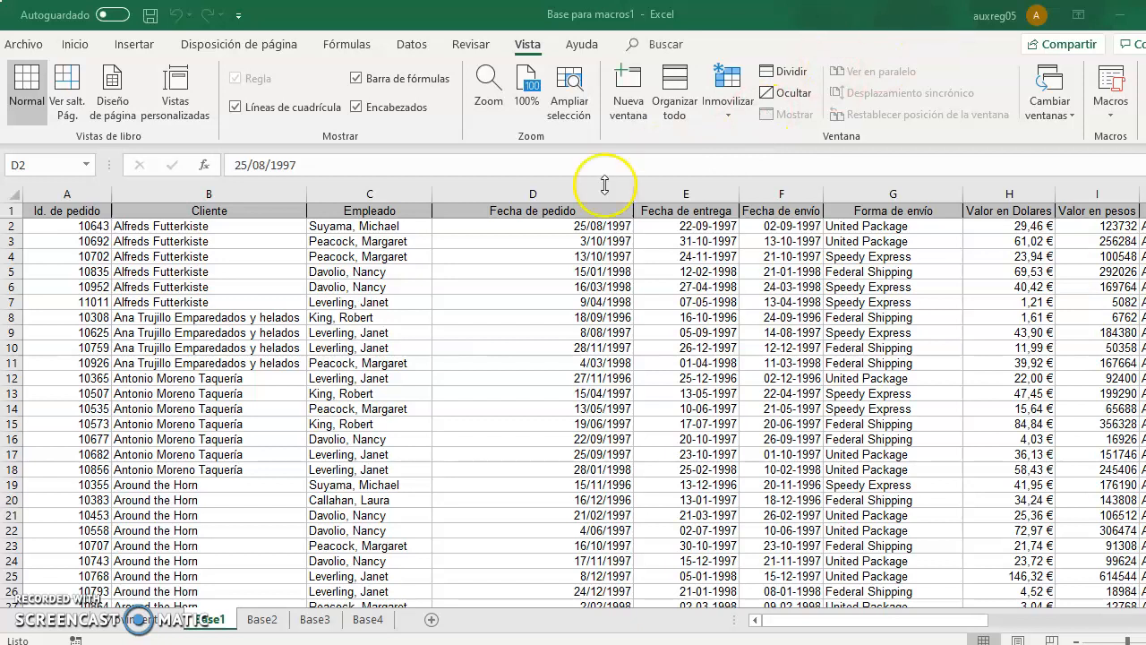
From cell D2, set up a new macro recording named fecha_personalizada
{"action": "left_click", "coordinate": [545, 226]}
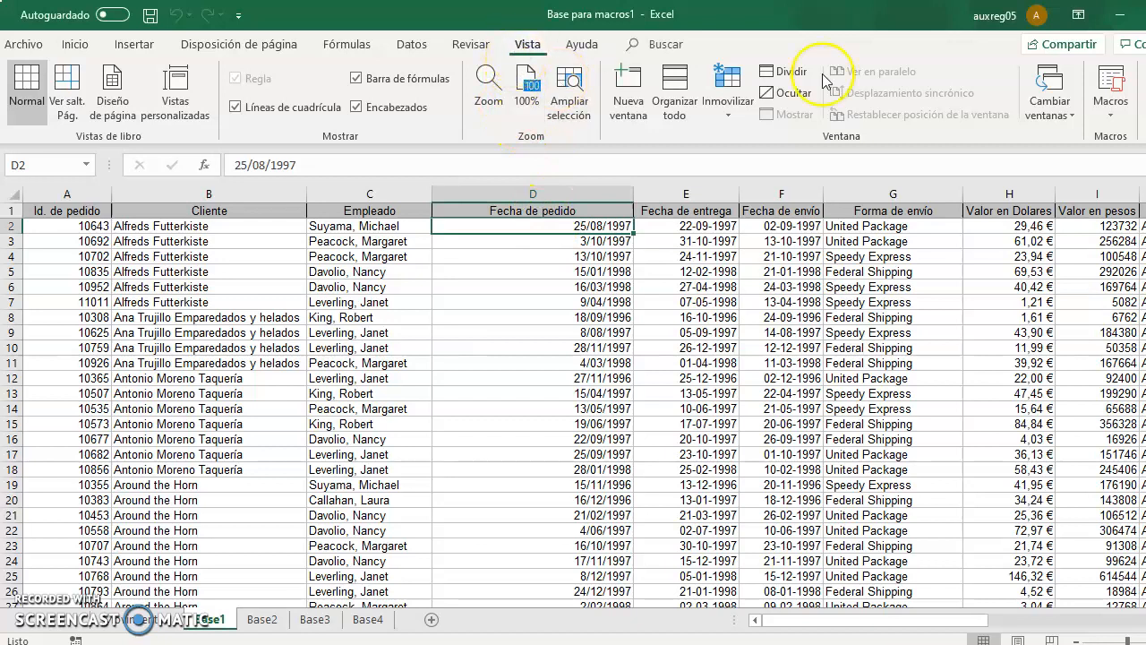
{"action": "left_click", "coordinate": [1110, 89]}
{"action": "left_click", "coordinate": [1101, 168]}
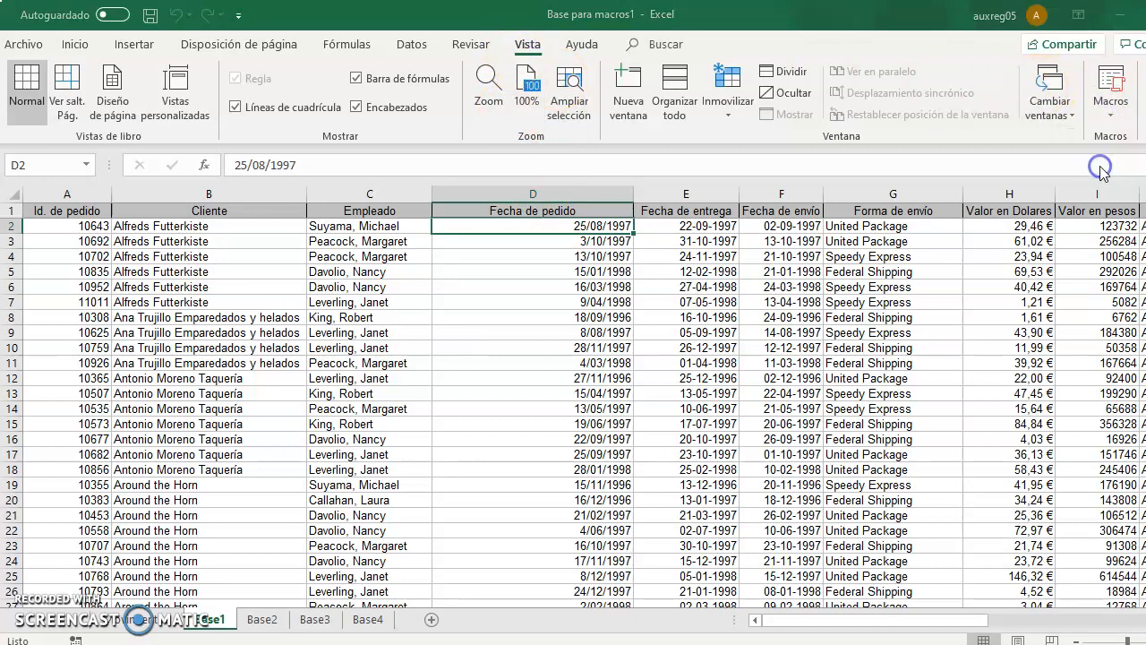
{"action": "type", "text": "fe"}
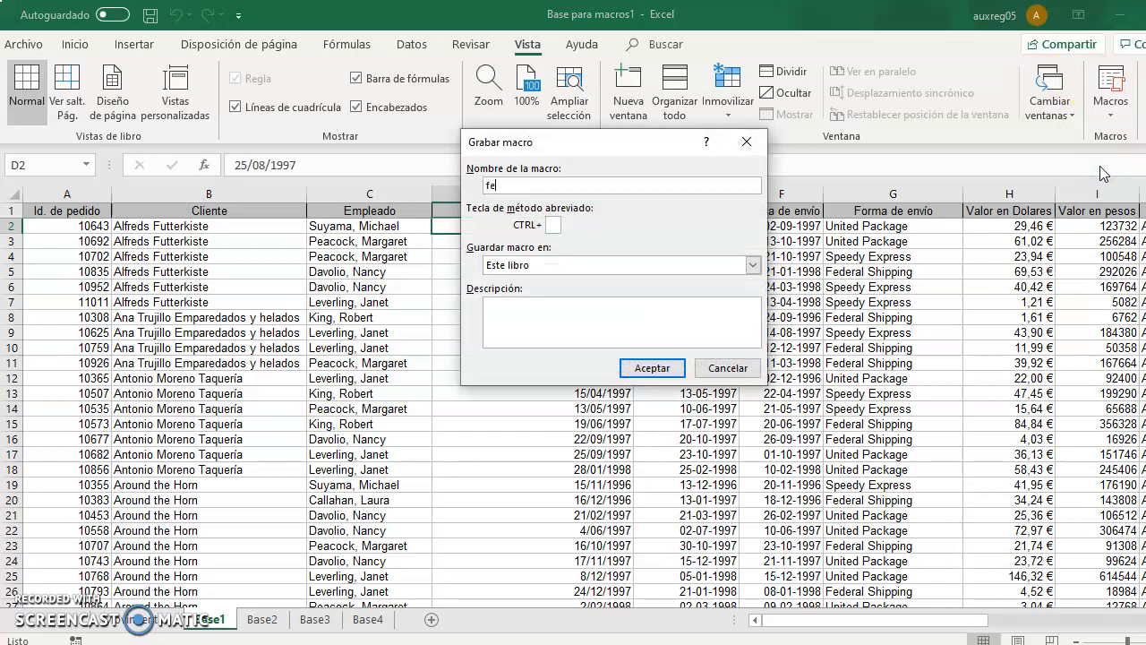
{"action": "type", "text": "cha_personalizada"}
Give the macro the description "Asigna fecha (yyyy/mm/dd)" and start recording, overwriting the existing macro of the same name
{"action": "left_click", "coordinate": [584, 319]}
{"action": "type", "text": "Asign"}
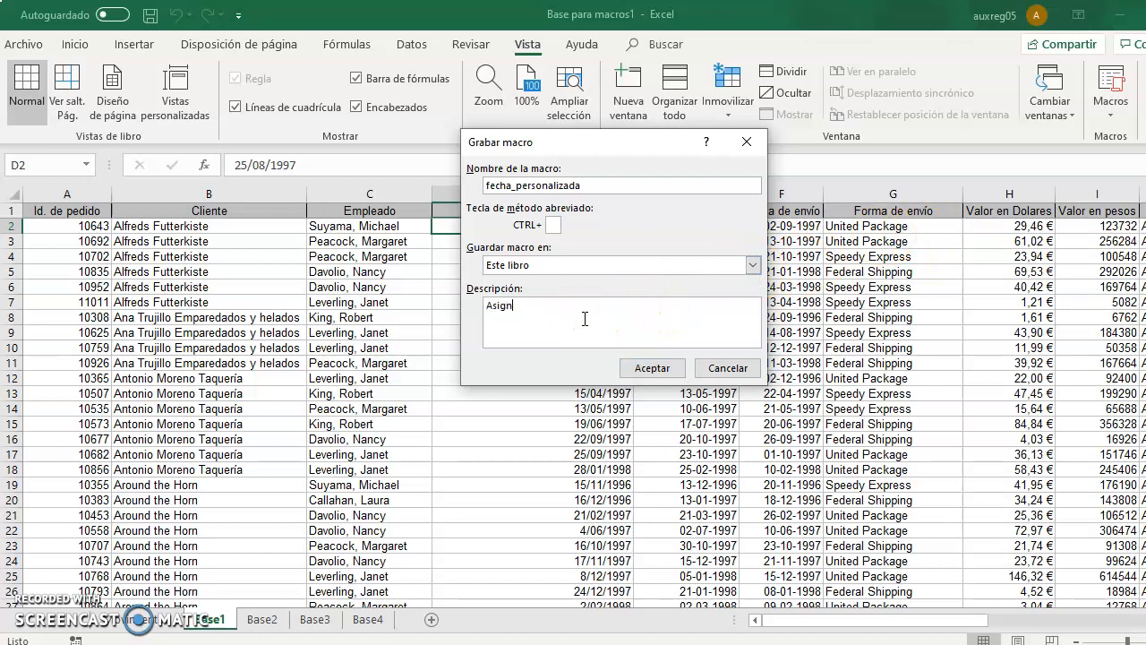
{"action": "type", "text": "a fehca"}
{"action": "key", "text": "BackSpace"}
{"action": "key", "text": "BackSpace"}
{"action": "key", "text": "BackSpace"}
{"action": "type", "text": "c"}
{"action": "type", "text": "(yyyy/mm/dd"}
{"action": "left_click", "coordinate": [679, 369]}
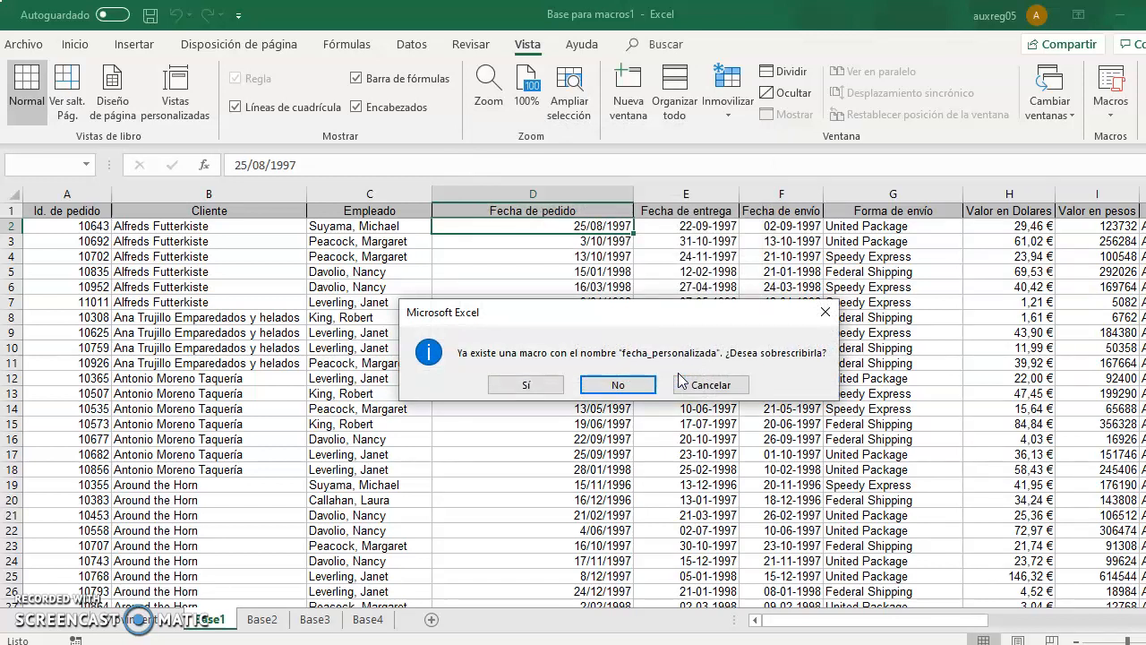
{"action": "left_click", "coordinate": [521, 385]}
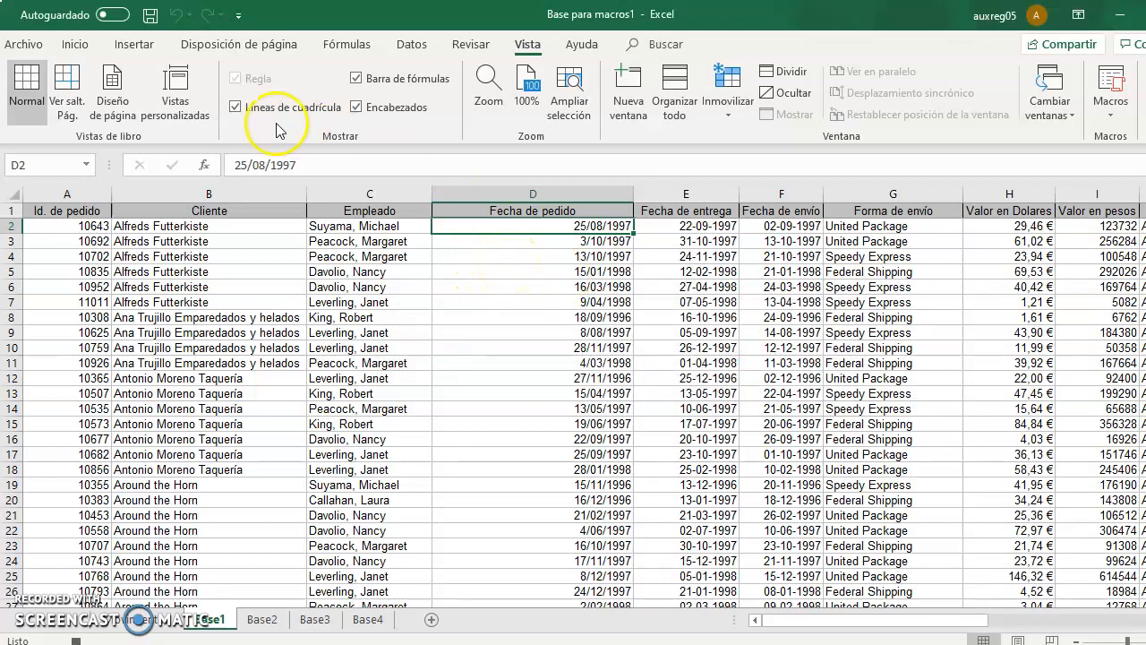
Open the full number format settings for cell D2 and choose the Personalizada category
{"action": "left_click", "coordinate": [75, 45]}
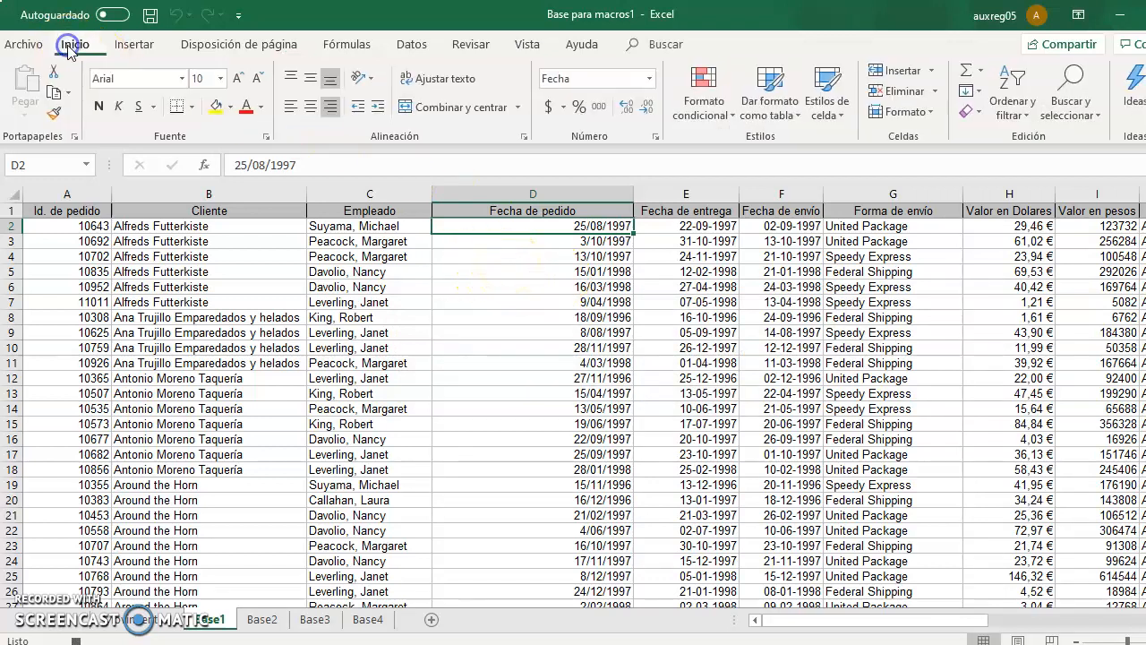
{"action": "left_click", "coordinate": [650, 79]}
{"action": "left_click_drag", "start_coordinate": [733, 247], "coordinate": [746, 399]}
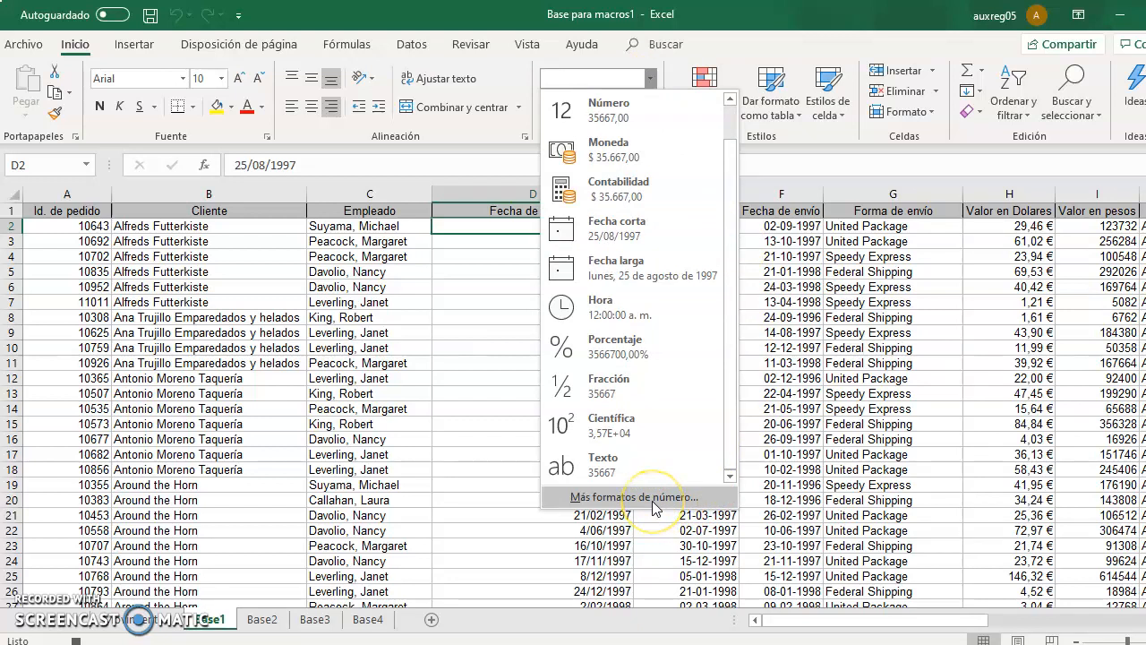
{"action": "left_click", "coordinate": [652, 498]}
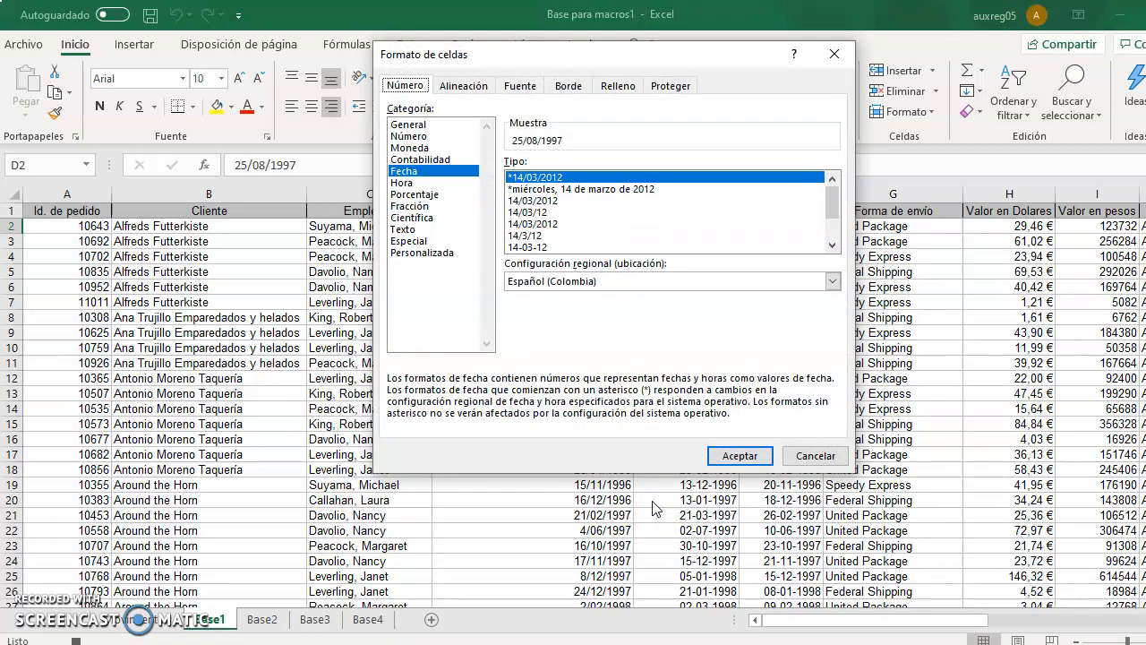
{"action": "left_click", "coordinate": [426, 260]}
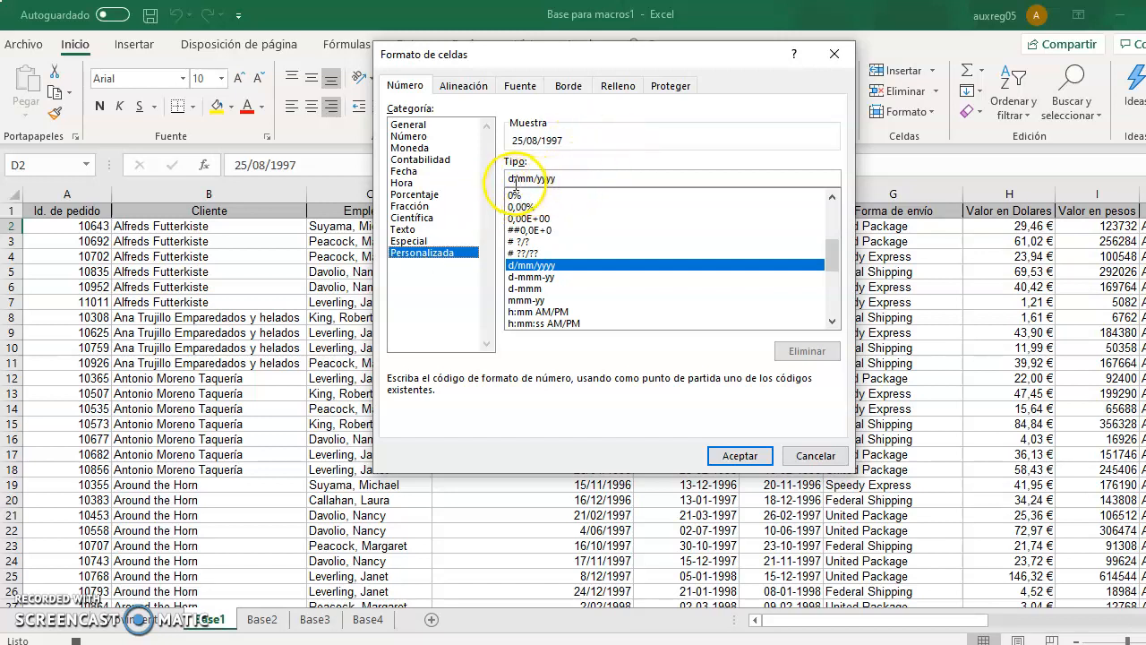
Set the custom format code to yyyy/mm/dd and apply it to cell D2
{"action": "double_click", "coordinate": [572, 178]}
{"action": "left_click", "coordinate": [574, 179]}
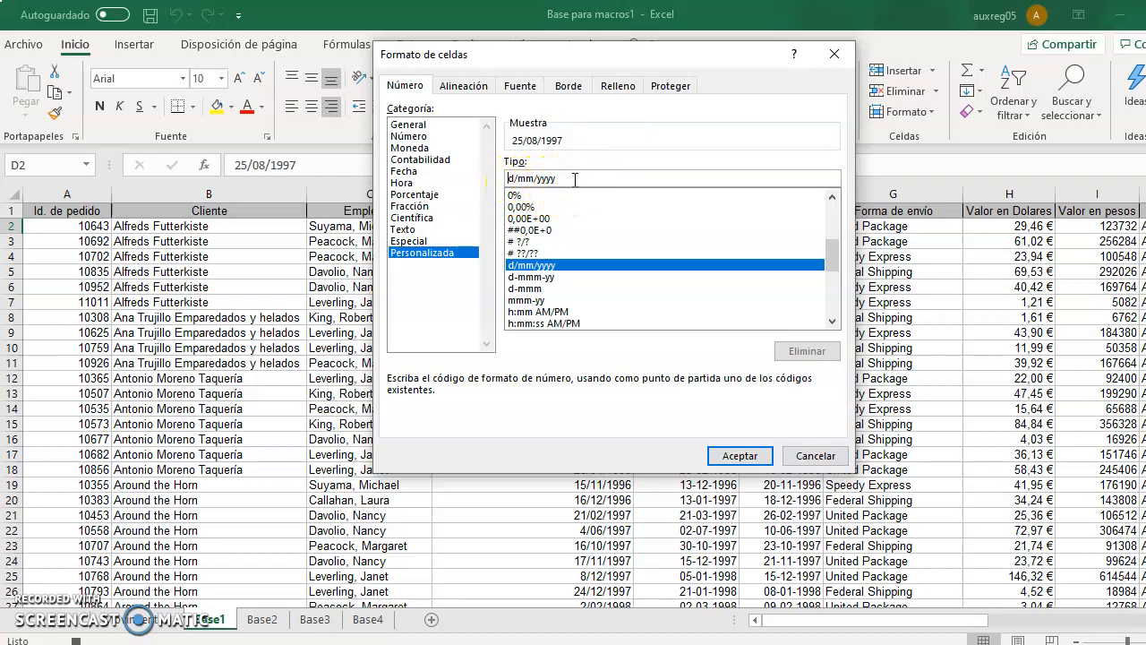
{"action": "key", "text": "Home"}
{"action": "key", "text": "Delete"}
{"action": "key", "text": "Delete"}
{"action": "key", "text": "Delete"}
{"action": "key", "text": "Delete"}
{"action": "key", "text": "Delete"}
{"action": "key", "text": "Delete"}
{"action": "left_click", "coordinate": [576, 179]}
{"action": "type", "text": "/mm/dd"}
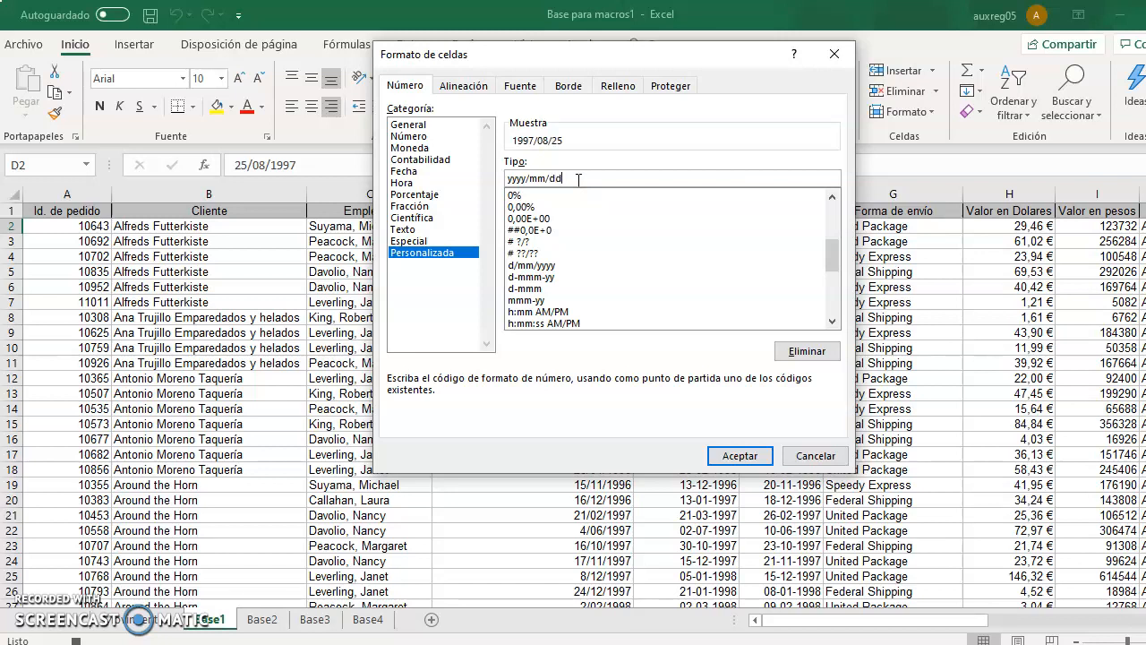
{"action": "left_click", "coordinate": [753, 455]}
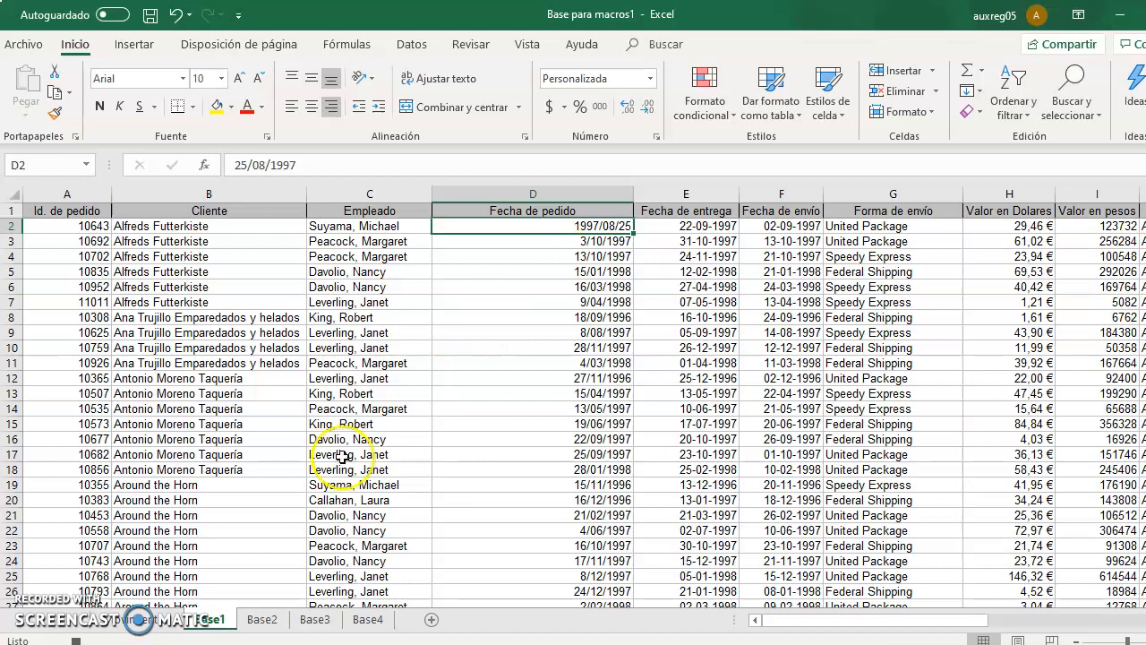
Stop recording the fecha_personalizada macro
{"action": "left_click", "coordinate": [527, 44]}
{"action": "left_click", "coordinate": [1100, 108]}
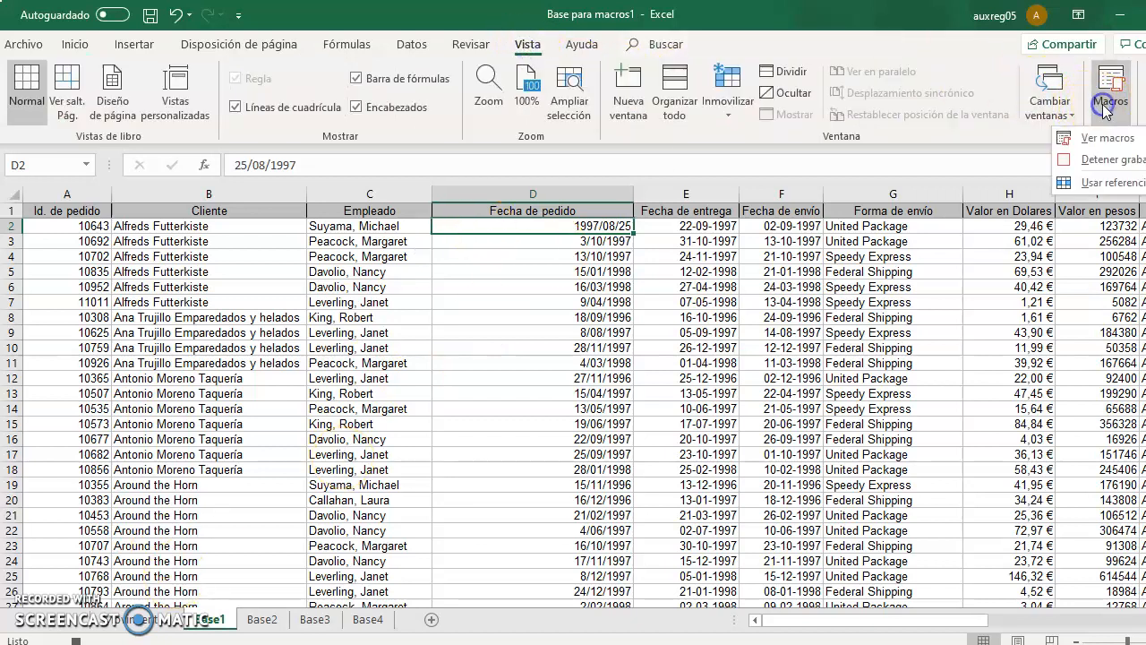
{"action": "left_click", "coordinate": [1109, 159]}
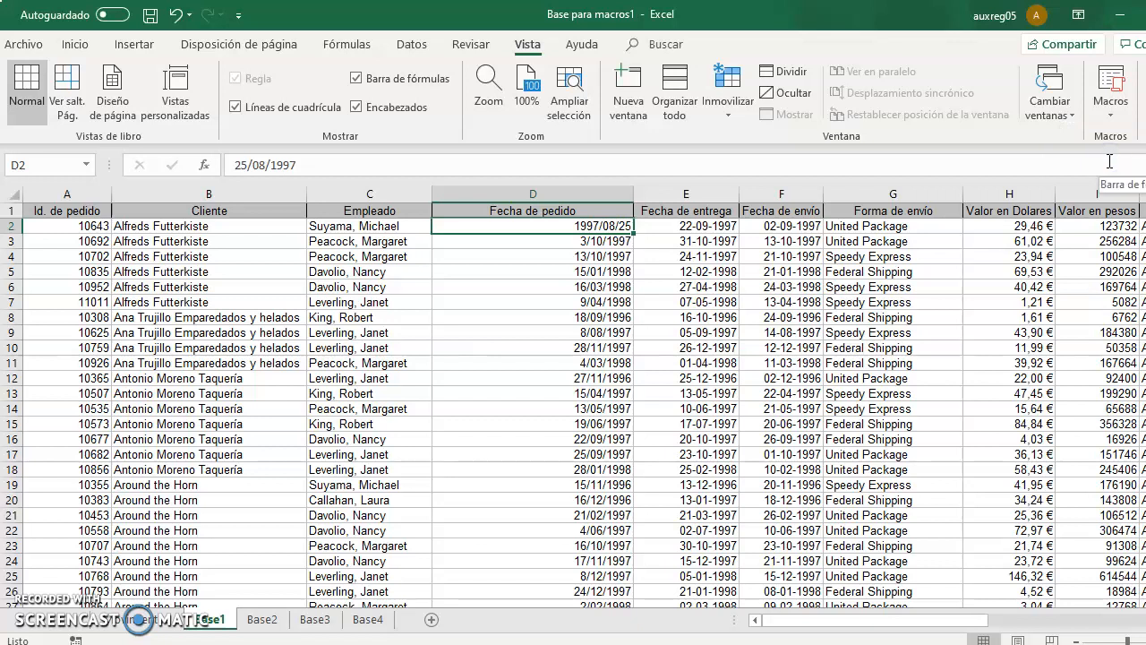
Run the fecha_personalizada macro on the order dates in cells D3 to D10
{"action": "left_click", "coordinate": [519, 240]}
{"action": "key", "text": "shift+Down"}
{"action": "key", "text": "shift+Down"}
{"action": "key", "text": "shift+Down"}
{"action": "key", "text": "shift+Down"}
{"action": "key", "text": "shift+Down"}
{"action": "key", "text": "shift+Down"}
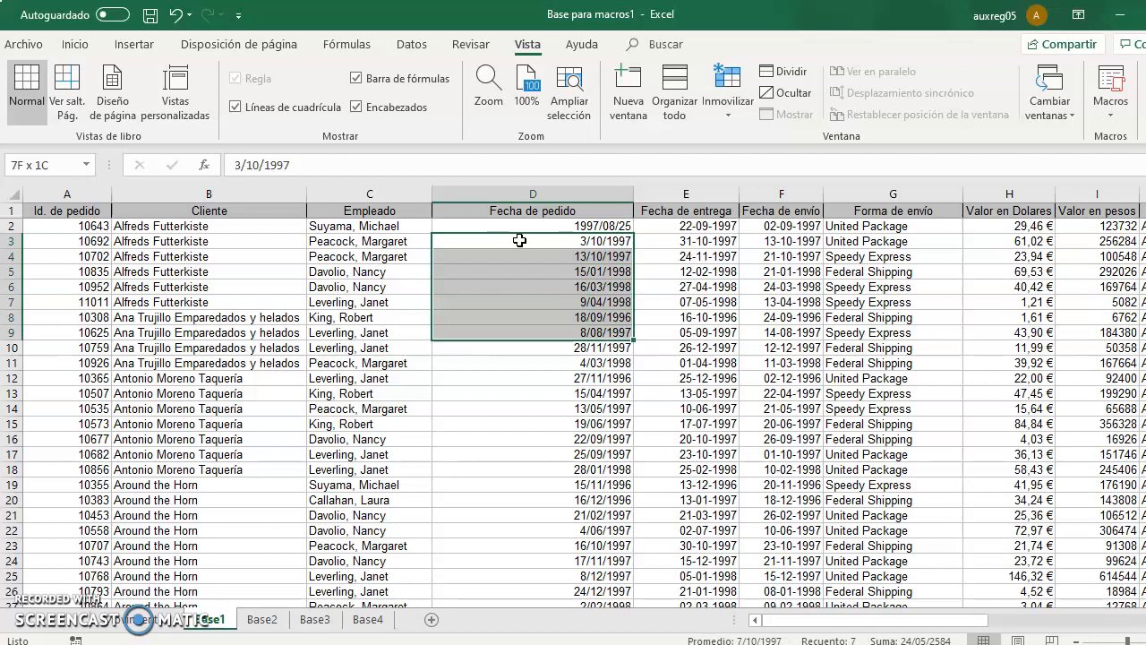
{"action": "key", "text": "shift+Down"}
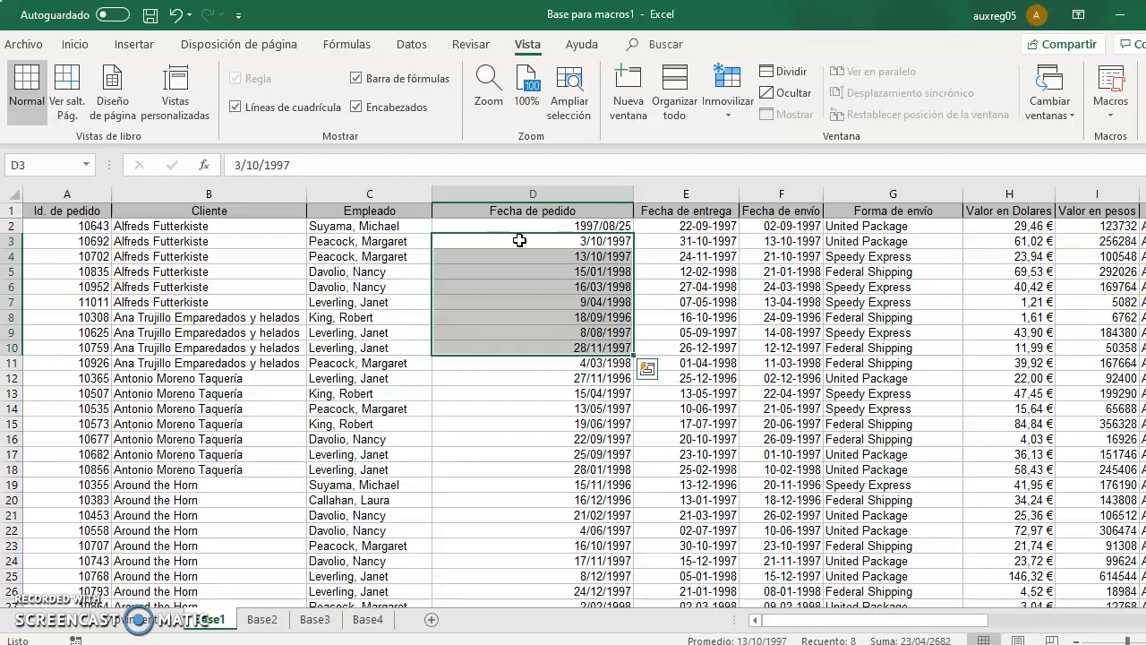
{"action": "key", "text": "alt+F8"}
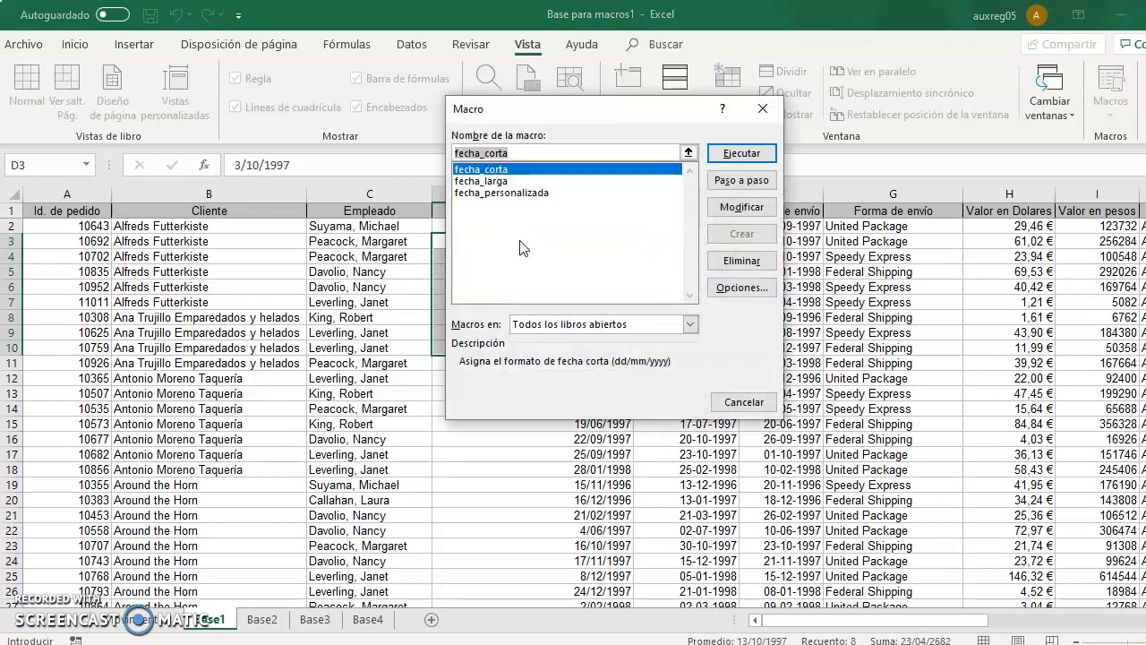
{"action": "left_click", "coordinate": [494, 193]}
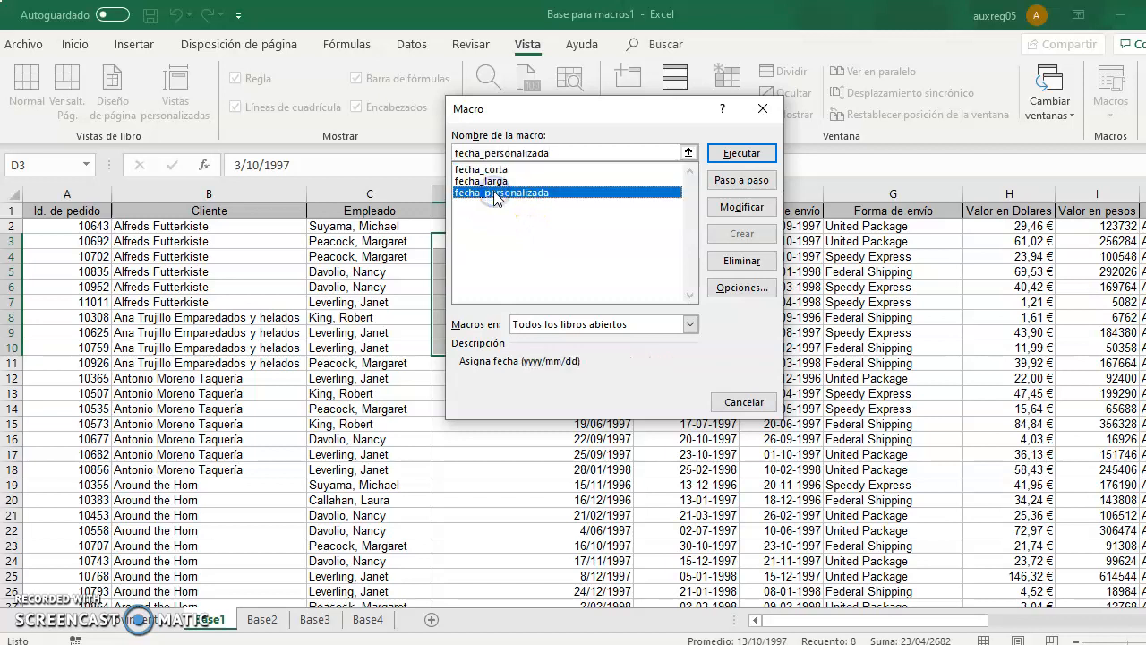
{"action": "left_click", "coordinate": [741, 153]}
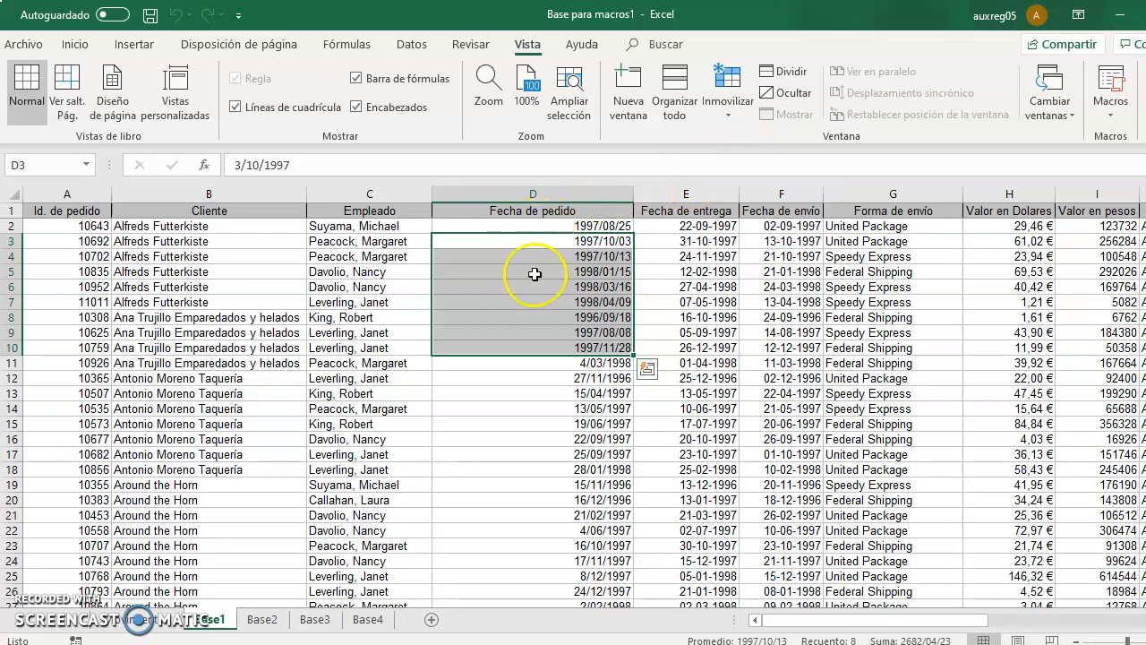
Run the fecha_personalizada macro on the remaining order dates from D11 to D831 and return to cell D2
{"action": "left_click", "coordinate": [540, 361]}
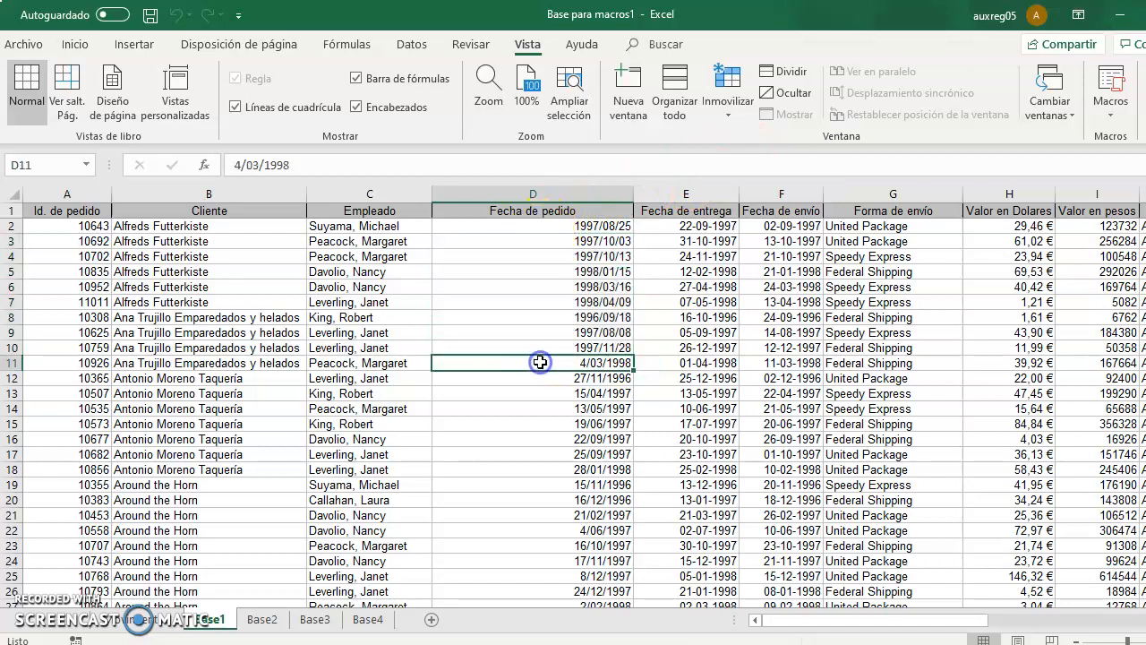
{"action": "key", "text": "ctrl+shift+Down"}
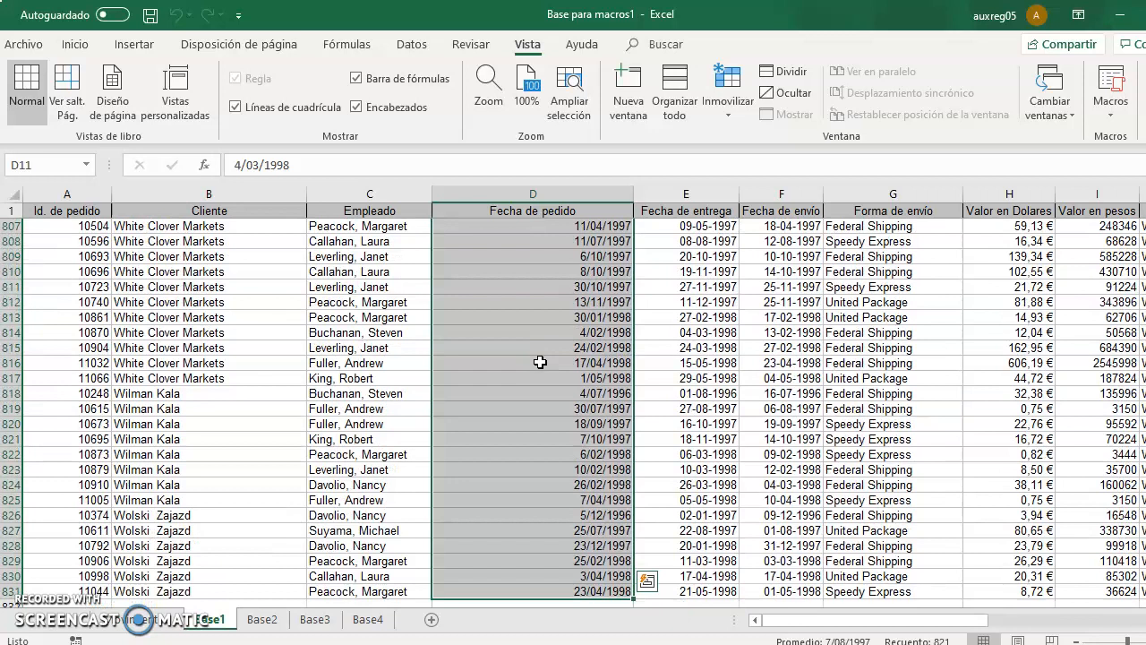
{"action": "key", "text": "alt+F8"}
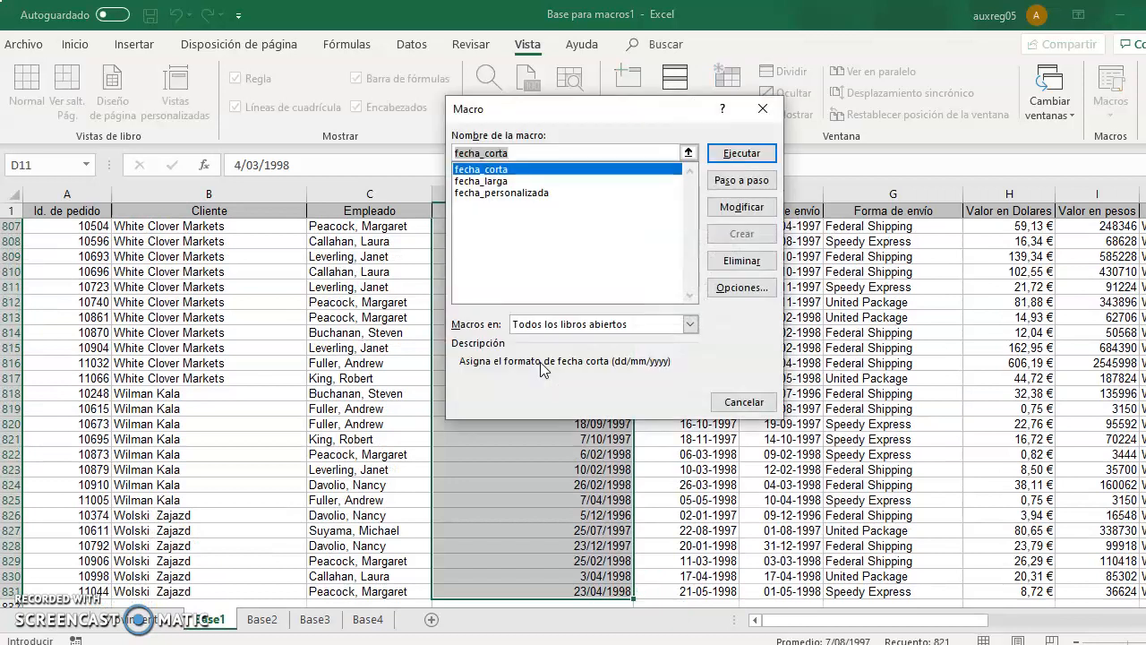
{"action": "left_click", "coordinate": [541, 191]}
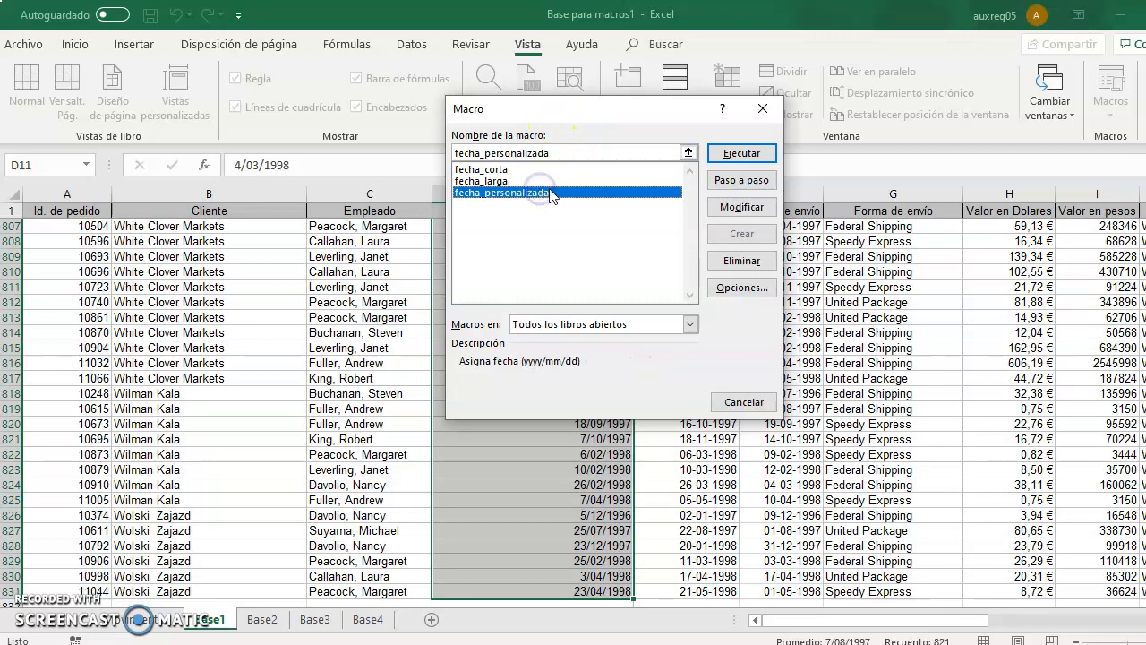
{"action": "left_click", "coordinate": [741, 154]}
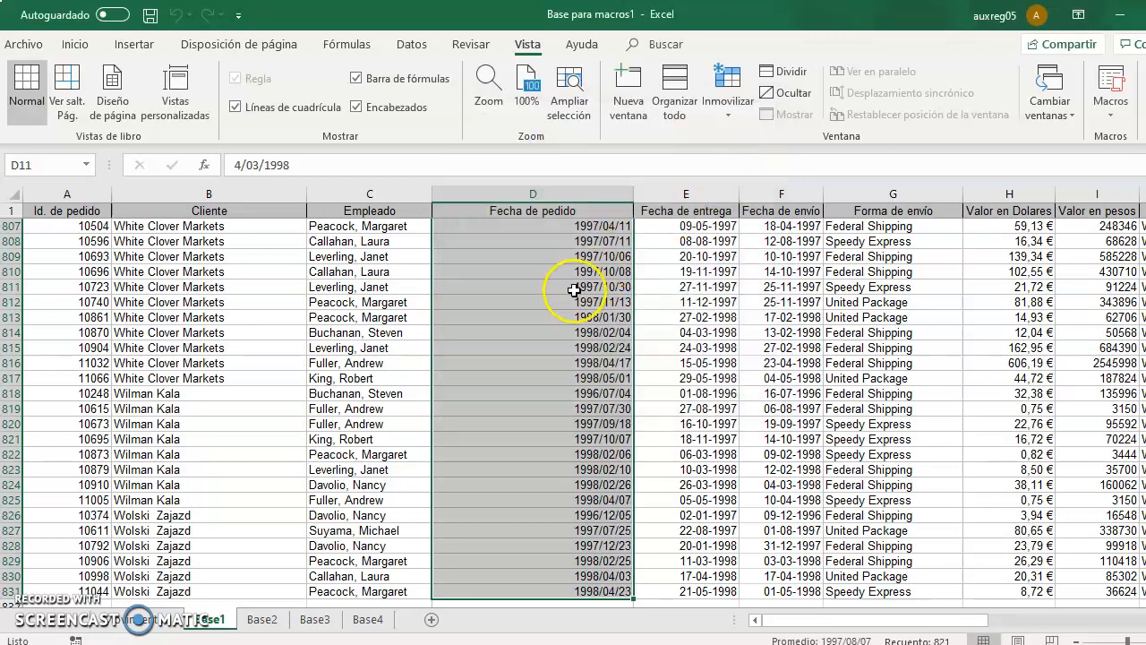
{"action": "left_click", "coordinate": [573, 287]}
{"action": "key", "text": "ctrl+Up"}
{"action": "key", "text": "Down"}
{"action": "key", "text": "Down"}
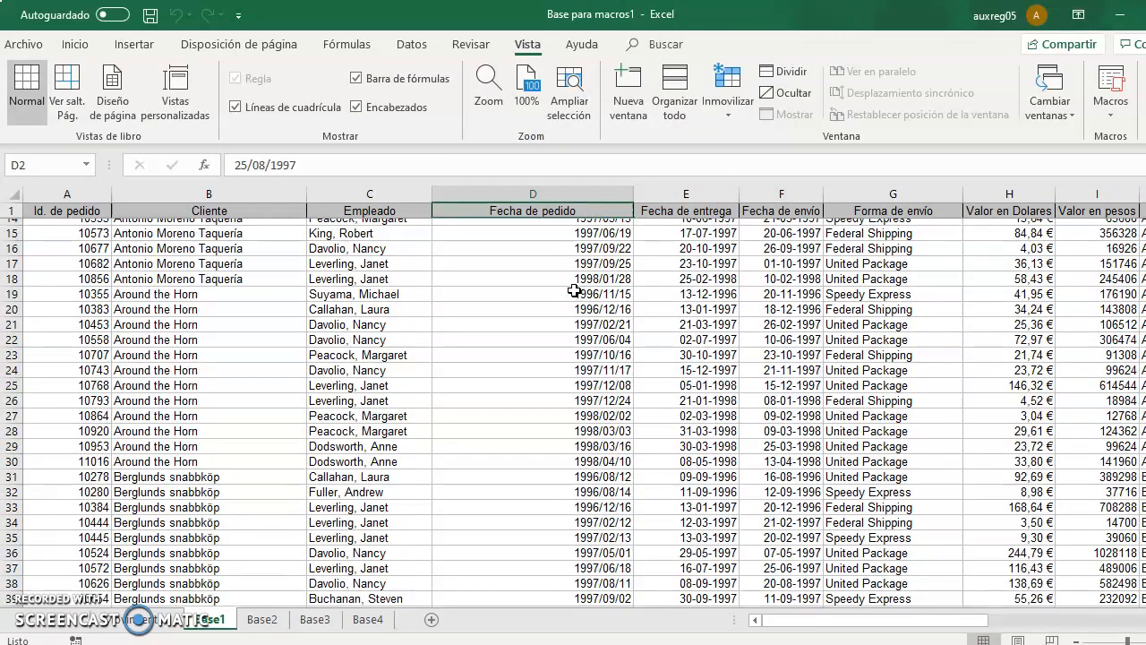
{"action": "key", "text": "Up"}
{"action": "key", "text": "Up"}
{"action": "key", "text": "Down"}
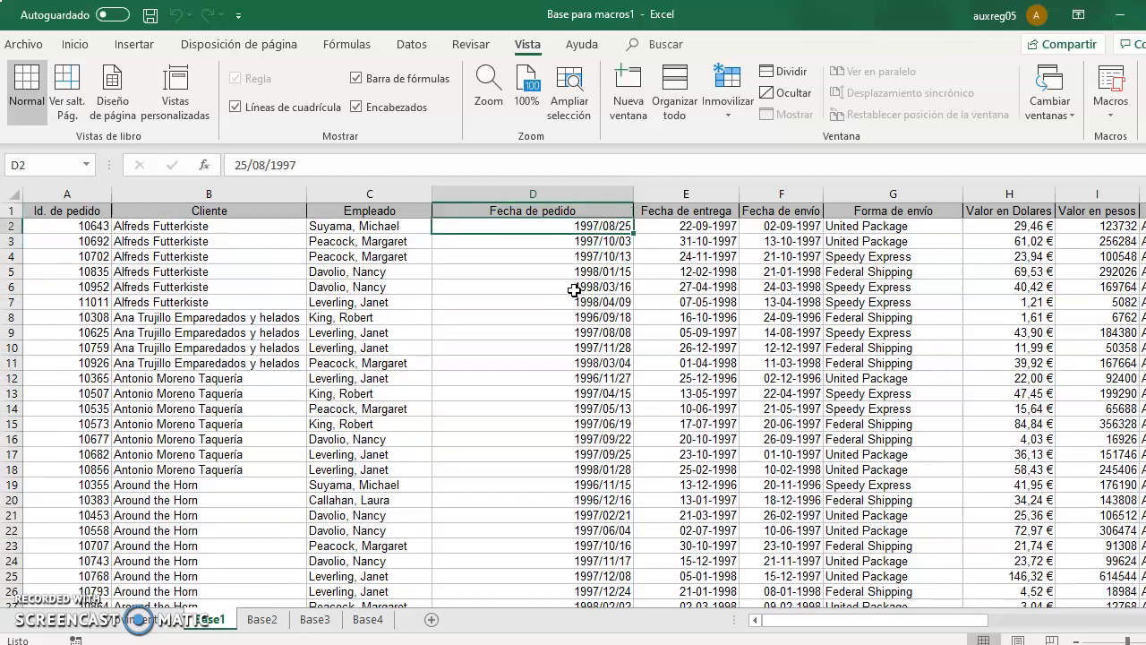